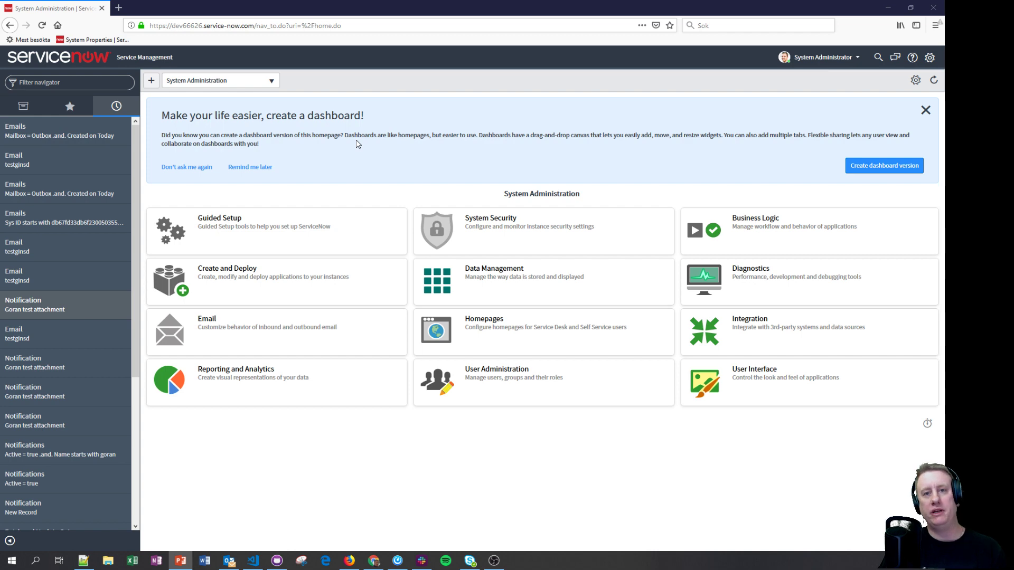
# - Reopen the test-attachment notification, uncheck Updated so it fires only on insert, and save it
pyautogui.click(40, 312)
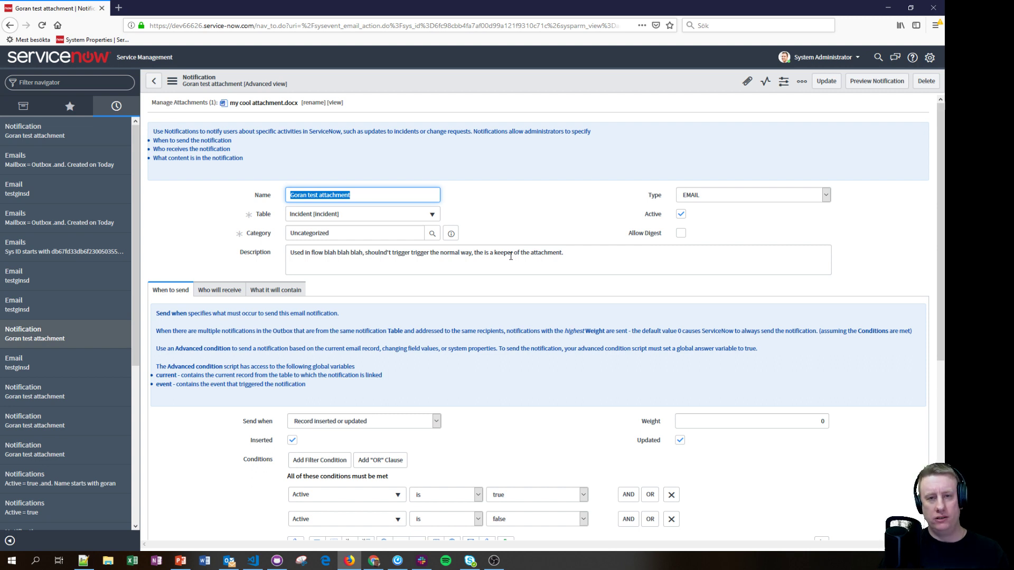
pyautogui.scroll(-5, 510, 255)
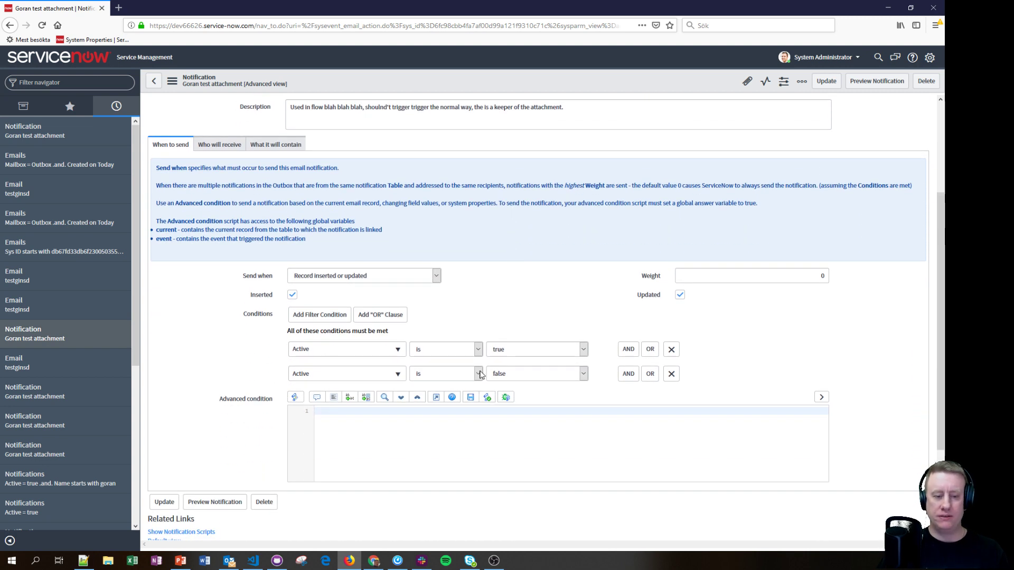
pyautogui.click(680, 294)
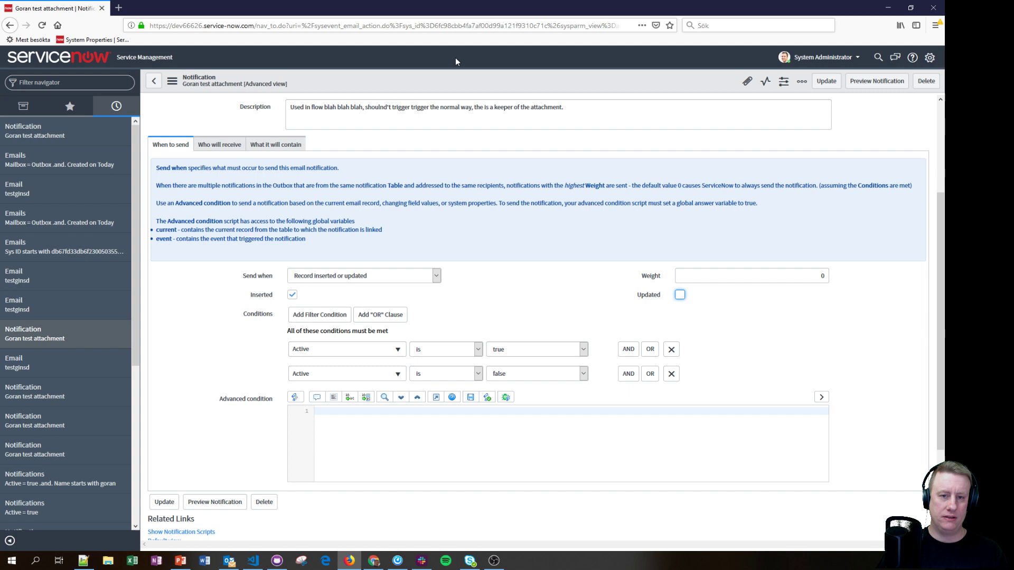
pyautogui.rightClick(459, 82)
pyautogui.click(471, 86)
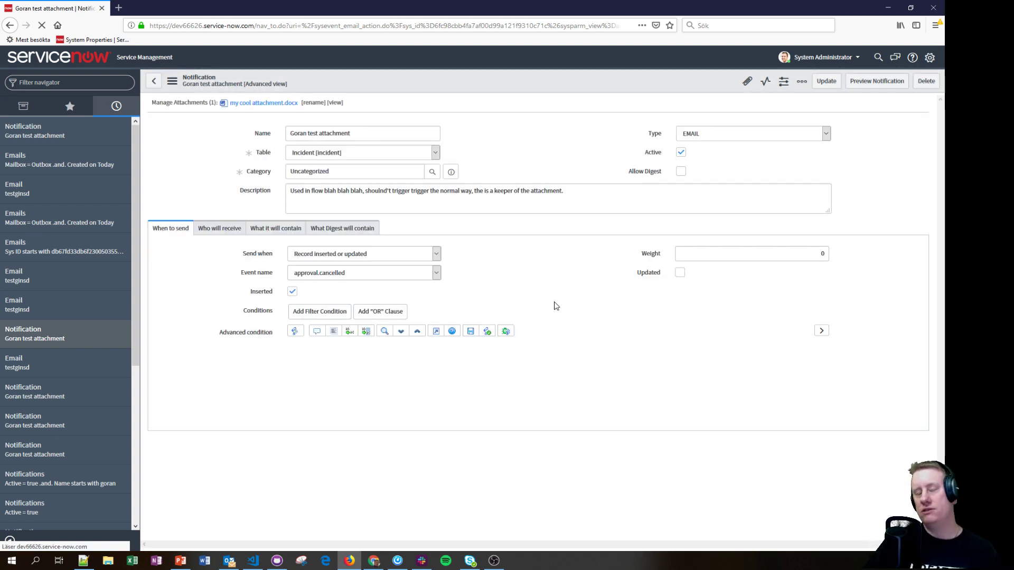
pyautogui.scroll(-2, 655, 344)
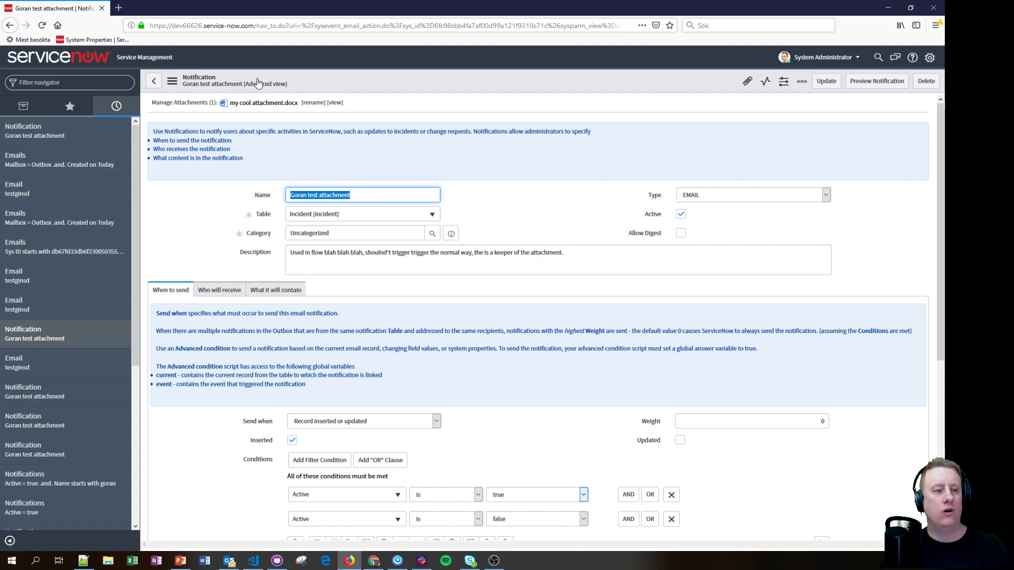
pyautogui.click(97, 83)
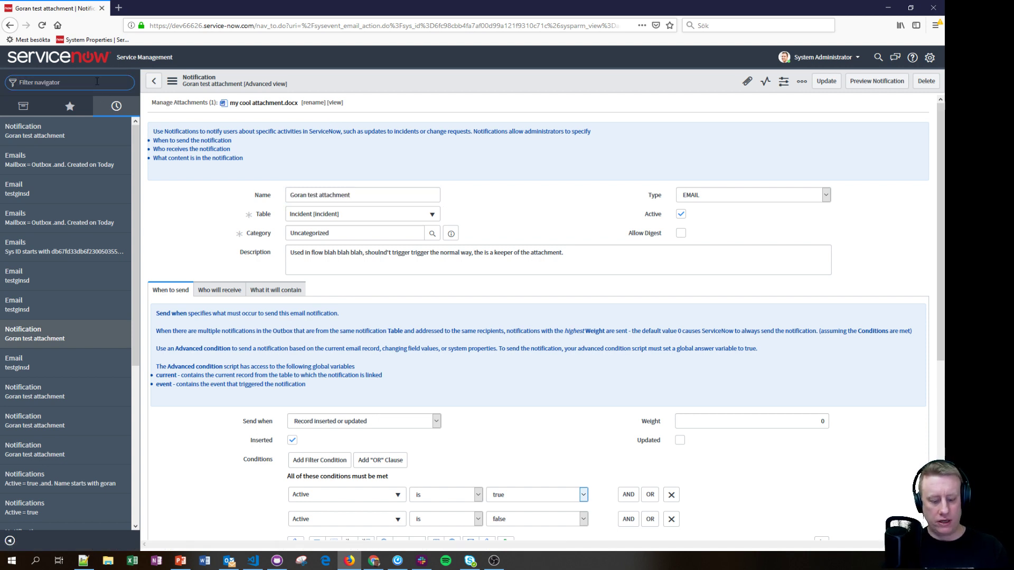
# - Open a sample user's record from the Users list found by filtering 'r ad'
pyautogui.write('r ad')
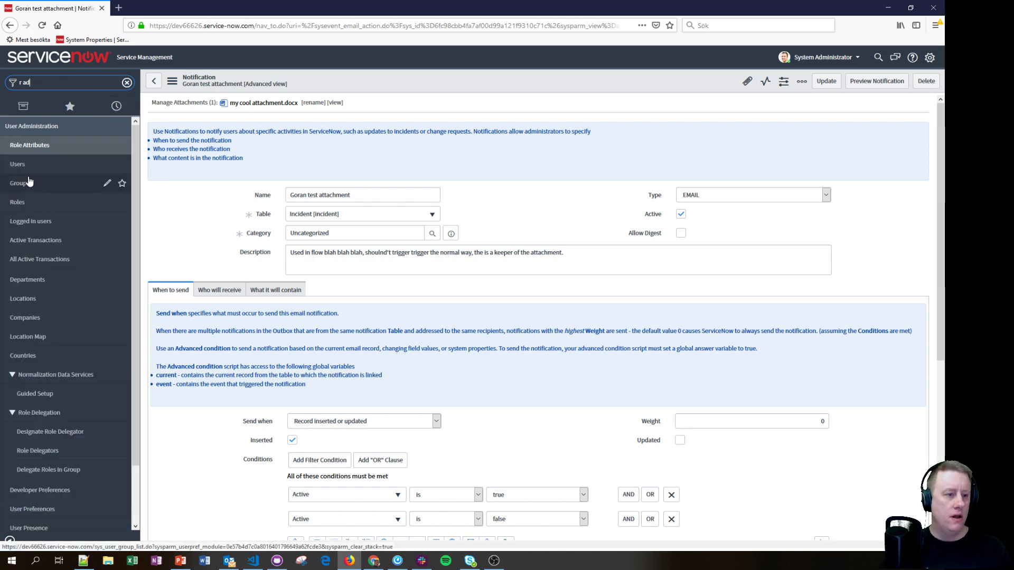
pyautogui.click(18, 164)
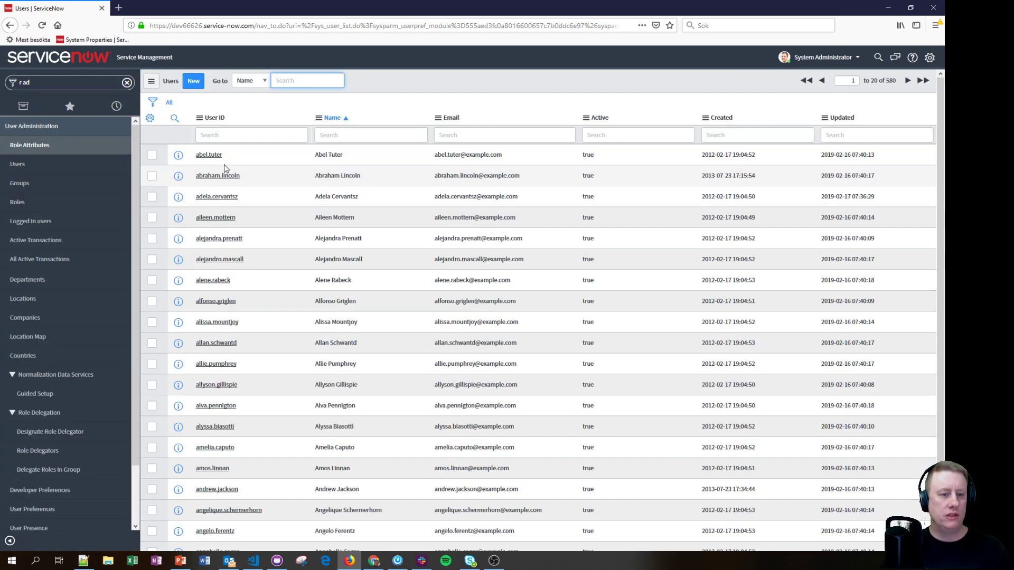
pyautogui.click(216, 196)
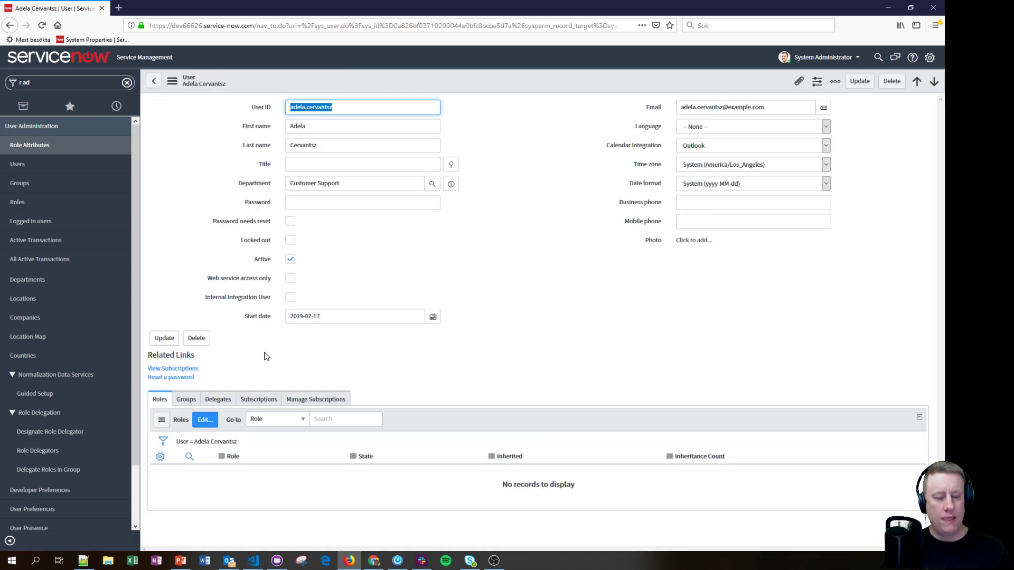
# - Check the Start date field's options to see its name u_start_date, then filter the navigator for 'flow'
pyautogui.click(245, 321)
pyautogui.click(258, 317)
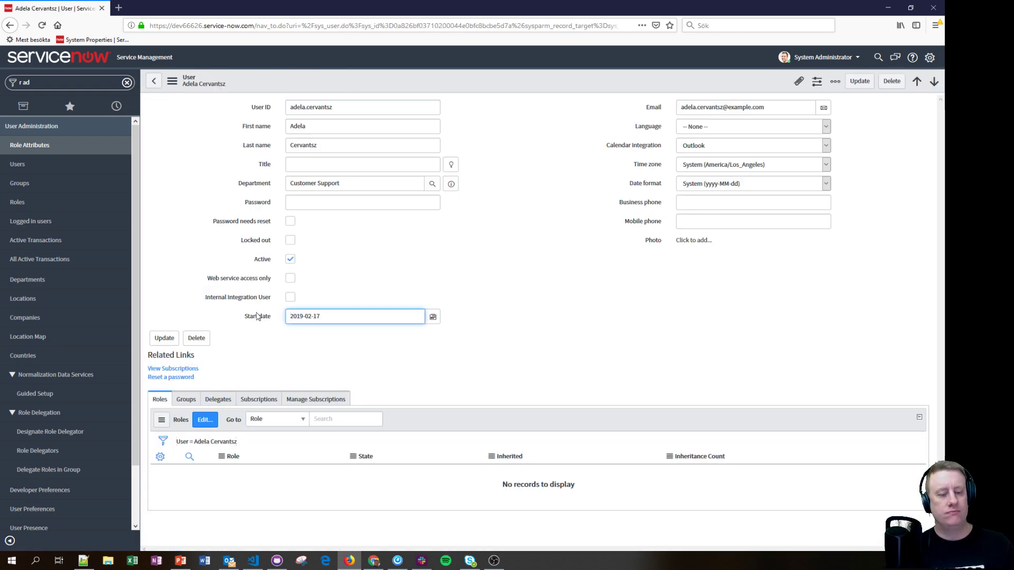
pyautogui.rightClick(260, 317)
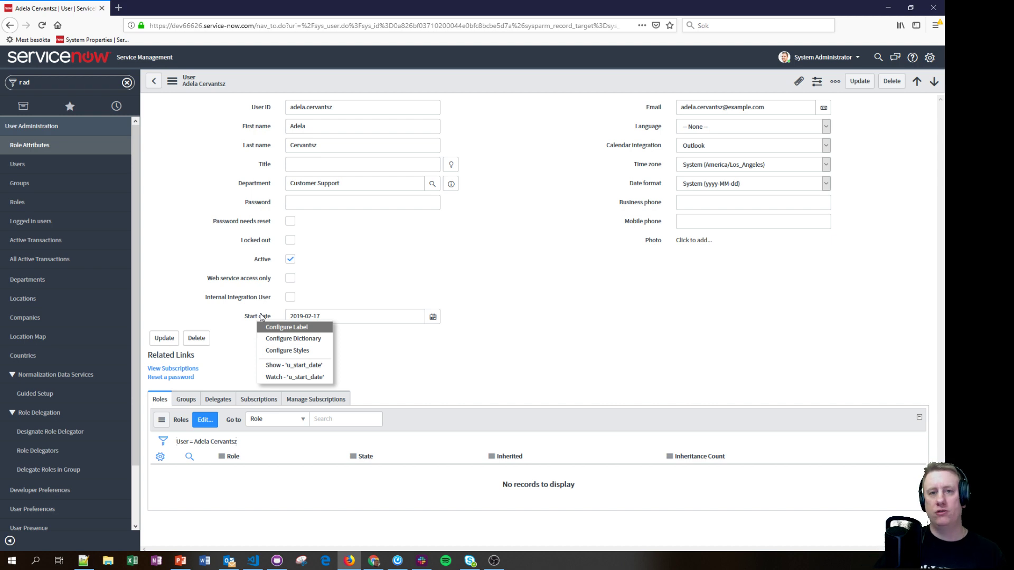
pyautogui.click(392, 307)
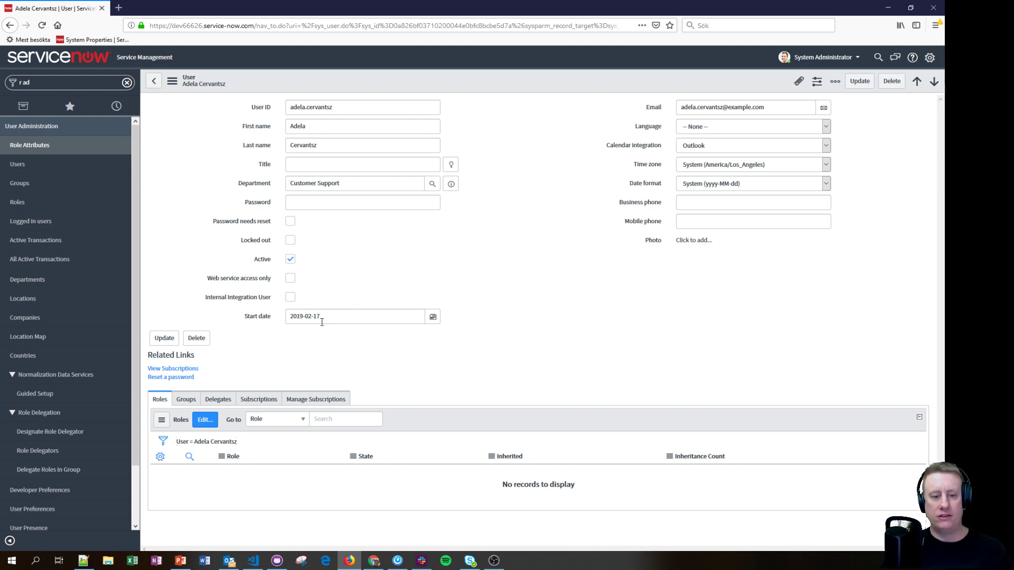
pyautogui.click(67, 82)
pyautogui.write('flow')
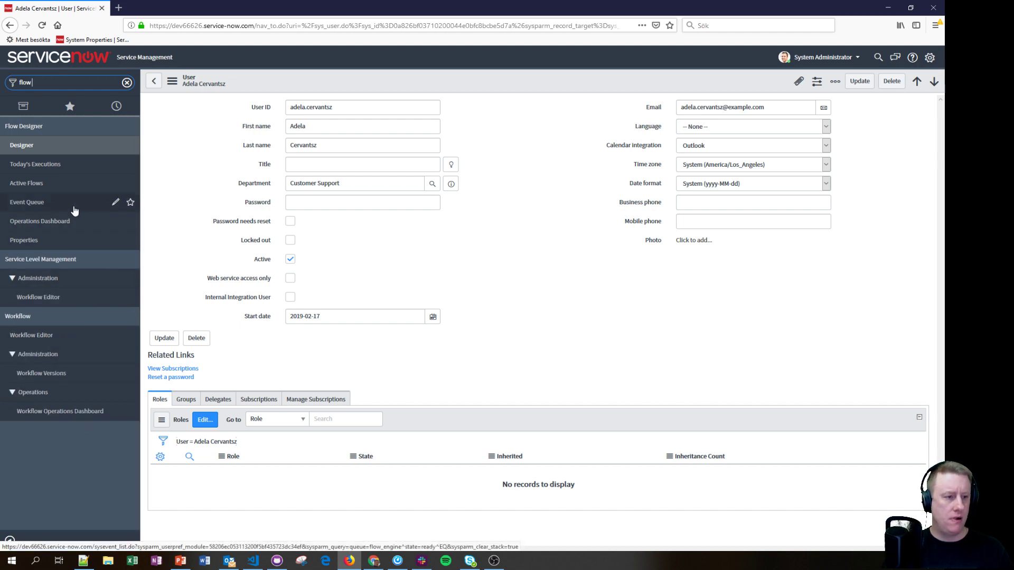
# - In Flow Designer, filter the Actions list by name 'copy', then switch to the GitHub repository
pyautogui.click(22, 146)
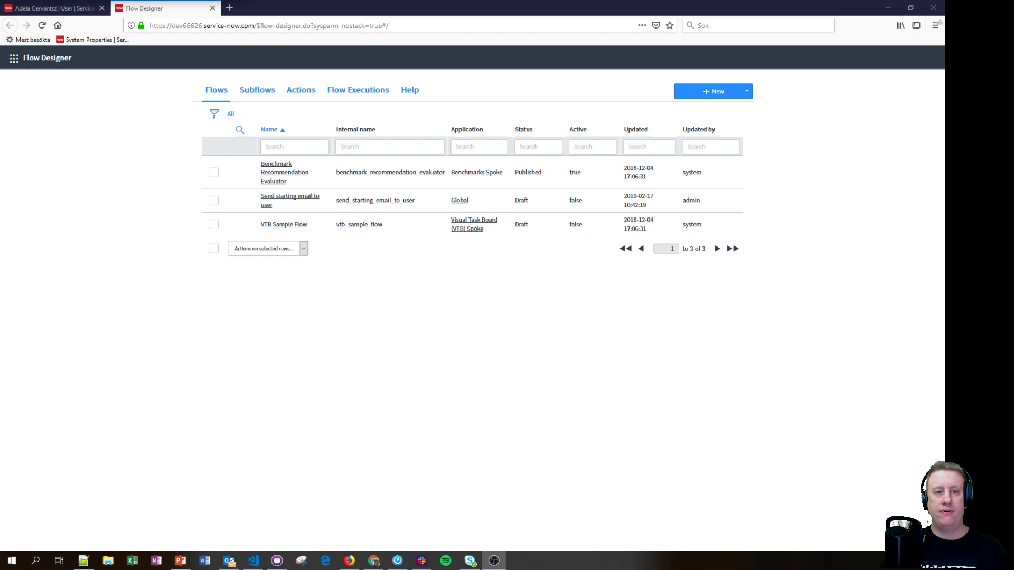
pyautogui.click(313, 98)
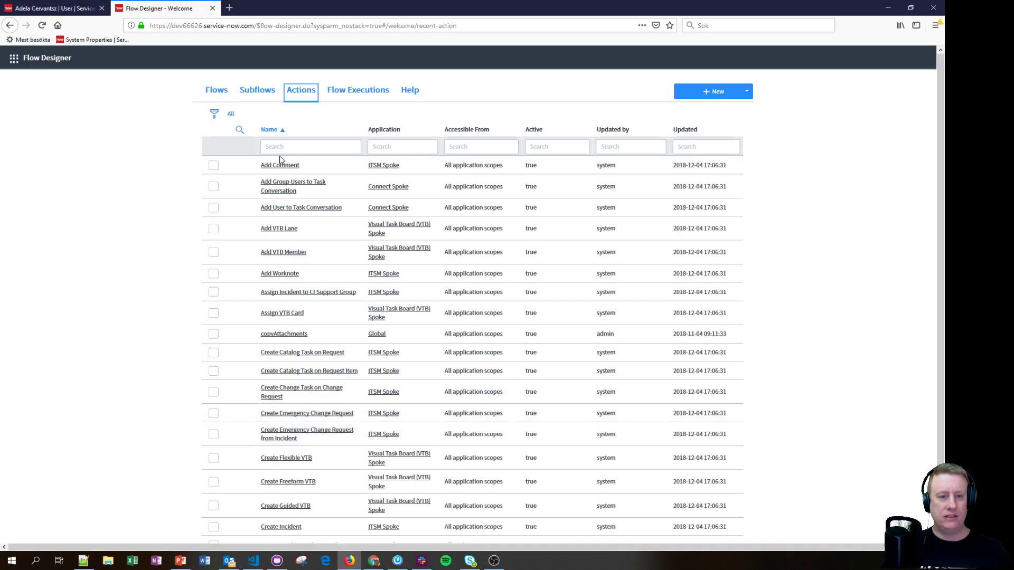
pyautogui.click(284, 146)
pyautogui.write('copy')
pyautogui.press('Return')
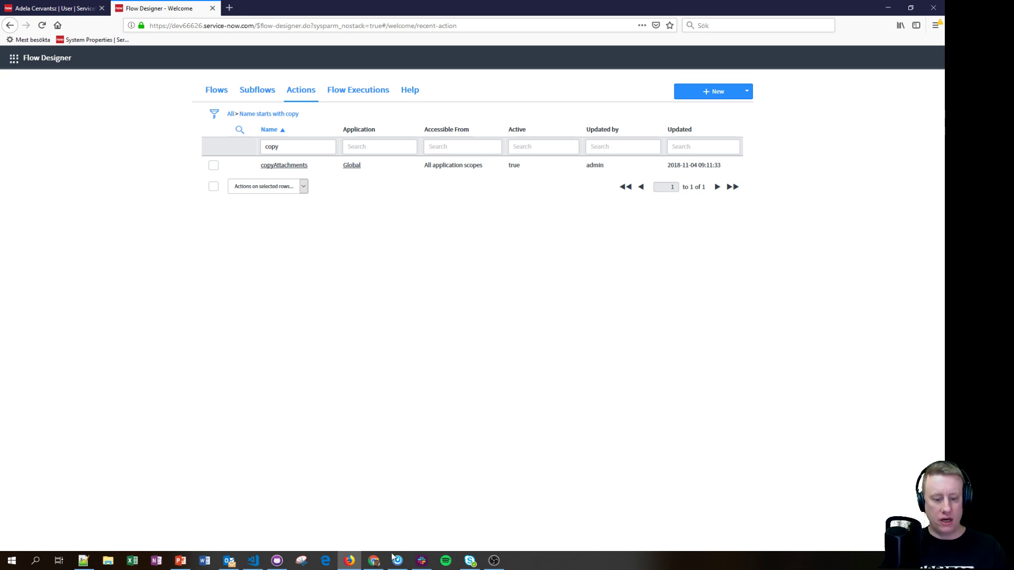
pyautogui.click(373, 560)
pyautogui.click(172, 6)
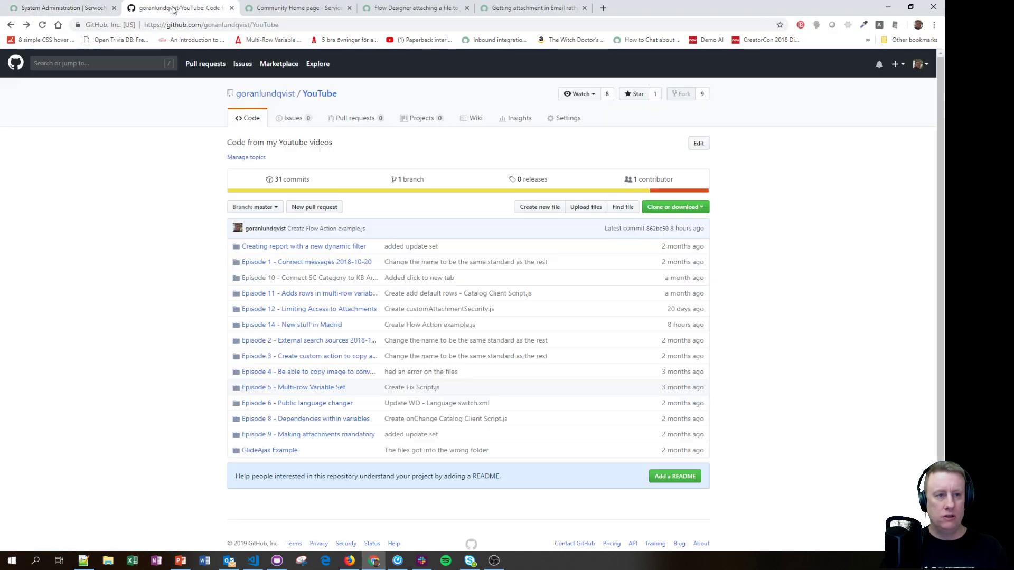
# - Open the Episode 3 folder and look at the custom flow action script
pyautogui.click(367, 361)
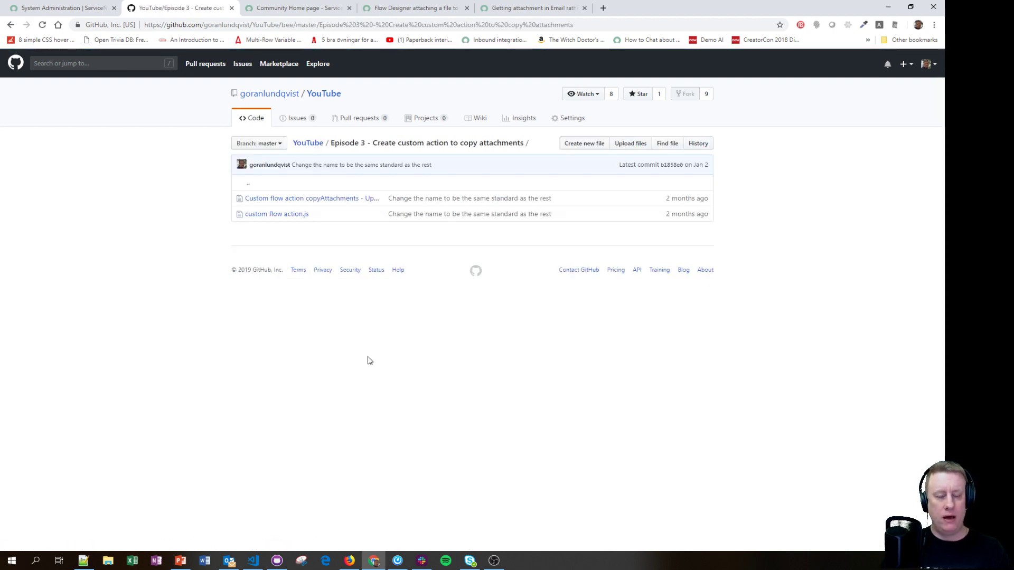
pyautogui.click(301, 215)
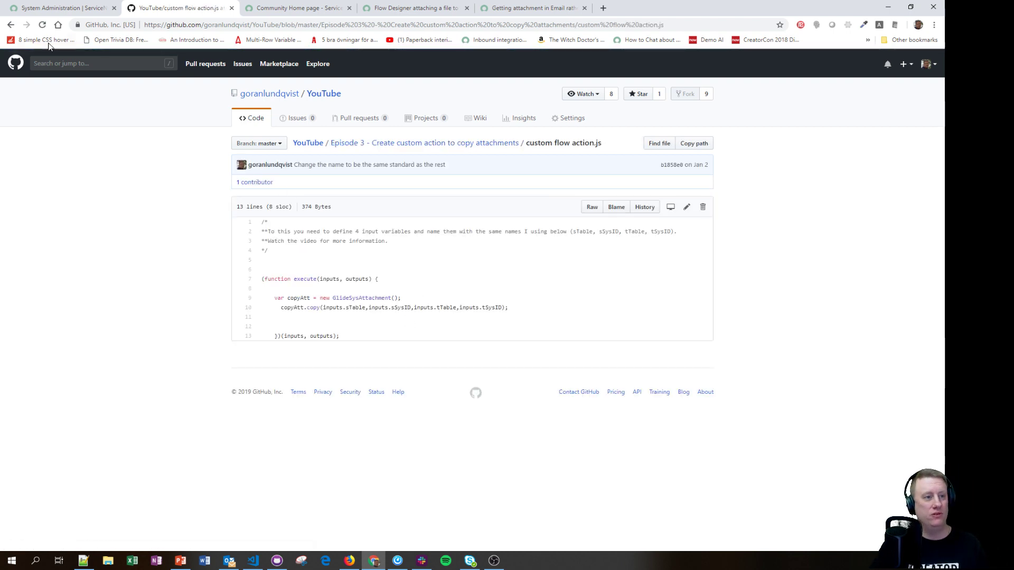
pyautogui.click(11, 25)
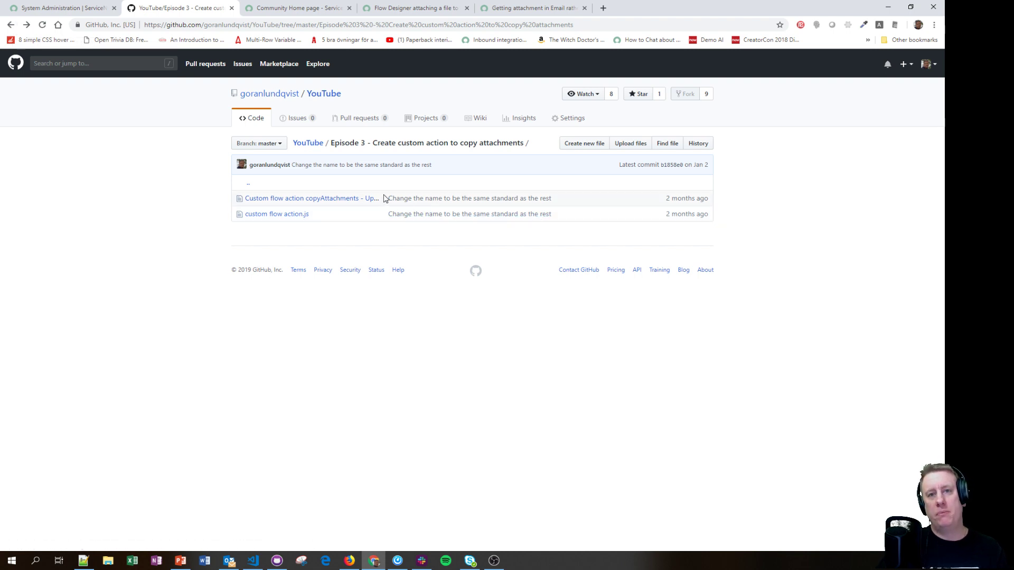
# - Open the copyAttachments update set XML in raw view, starting then cancelling Save As
pyautogui.click(353, 206)
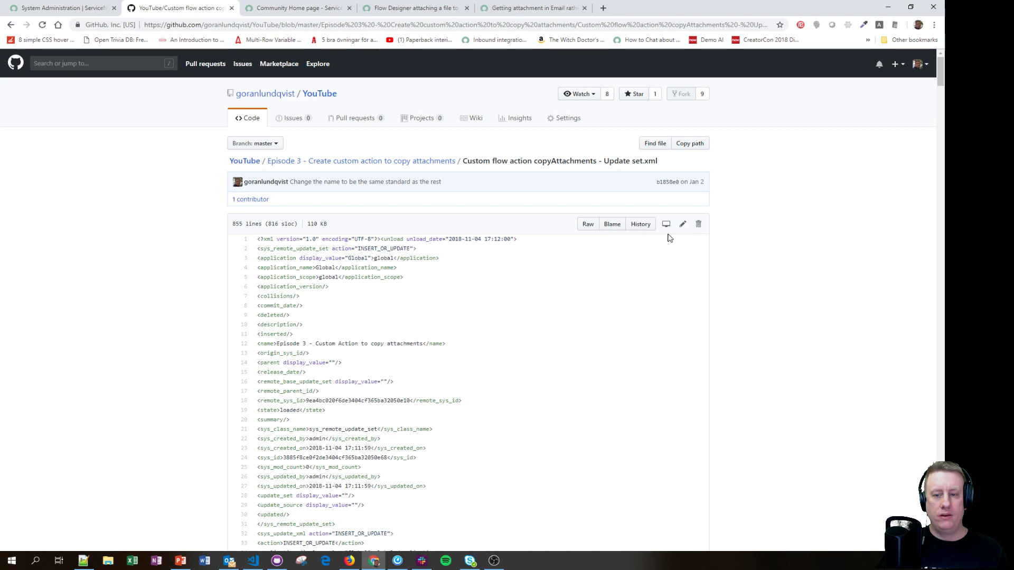
pyautogui.click(587, 224)
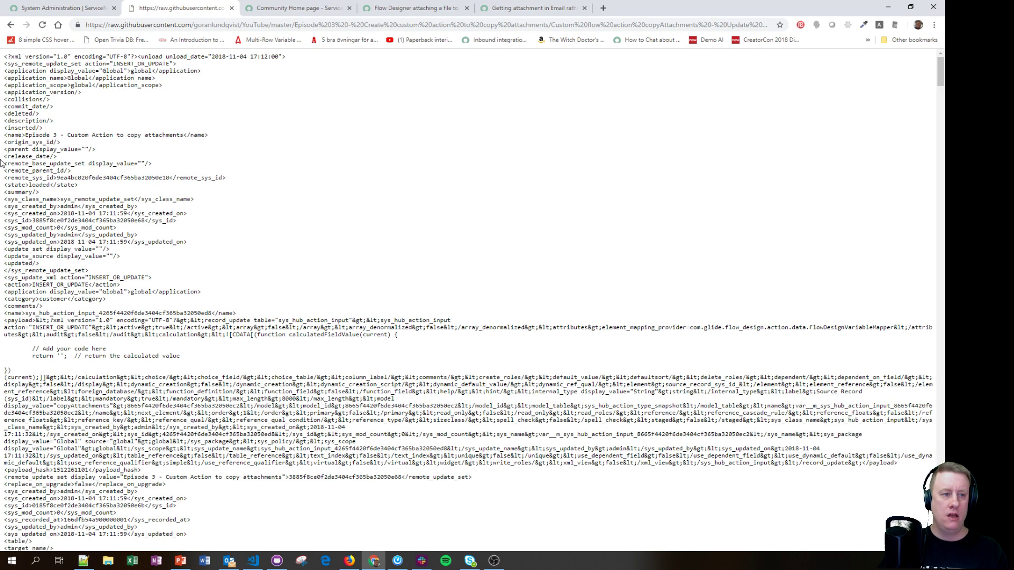
pyautogui.rightClick(200, 136)
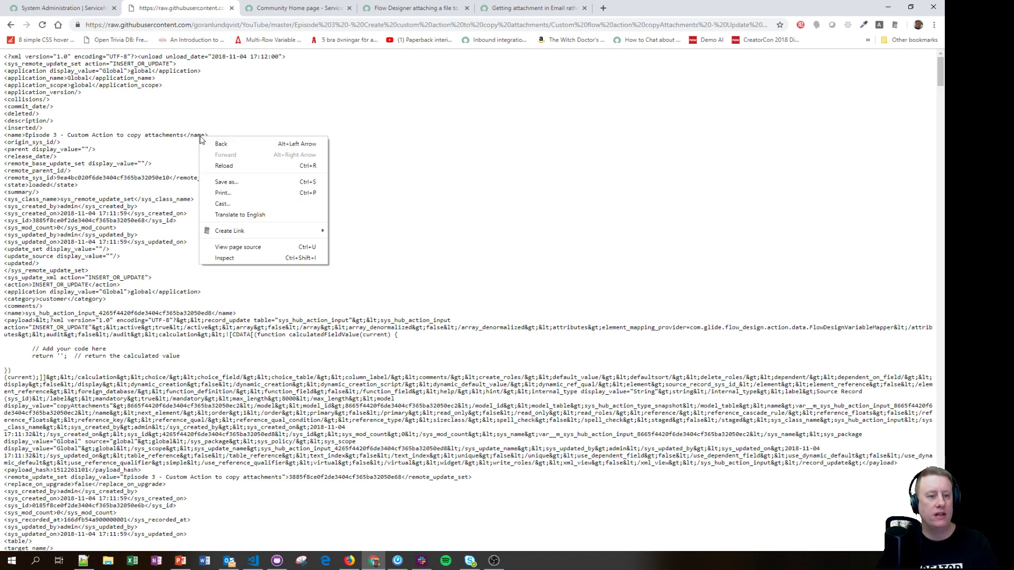
pyautogui.click(256, 188)
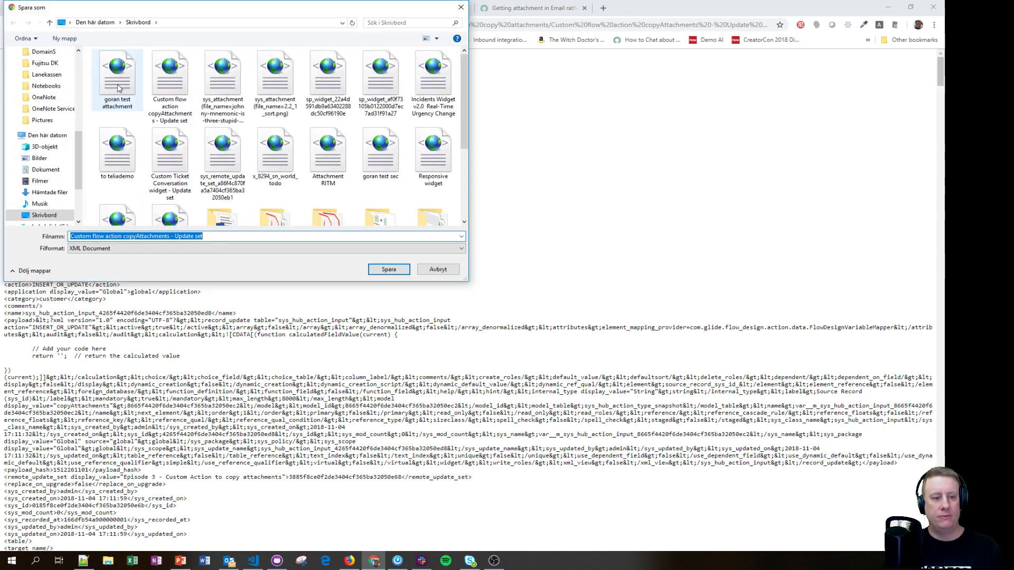
pyautogui.click(429, 270)
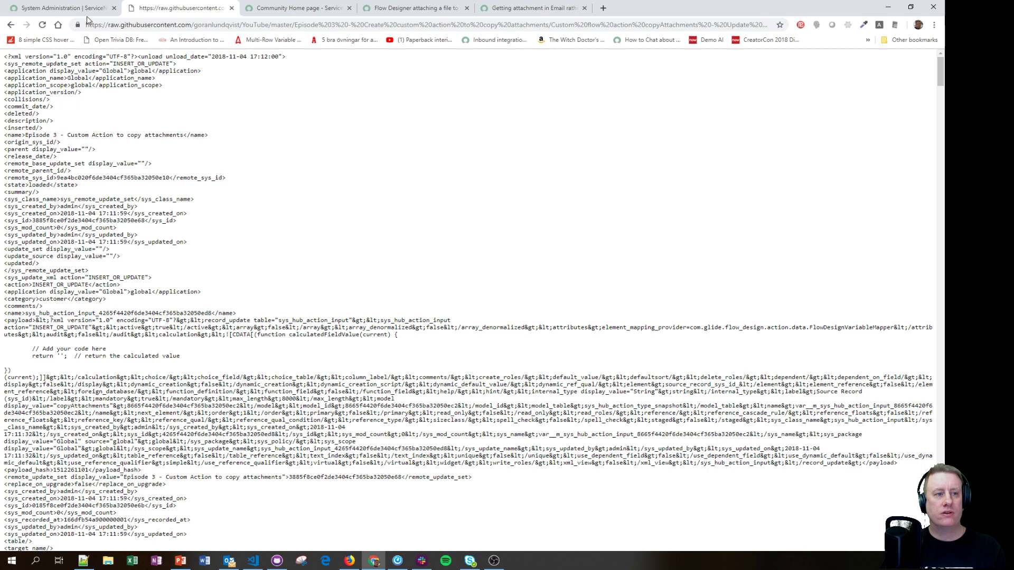
# - Back in ServiceNow, open the Retrieved Update Sets list via the 'upda' navigator filter
pyautogui.hotkey('alt', 'Tab')
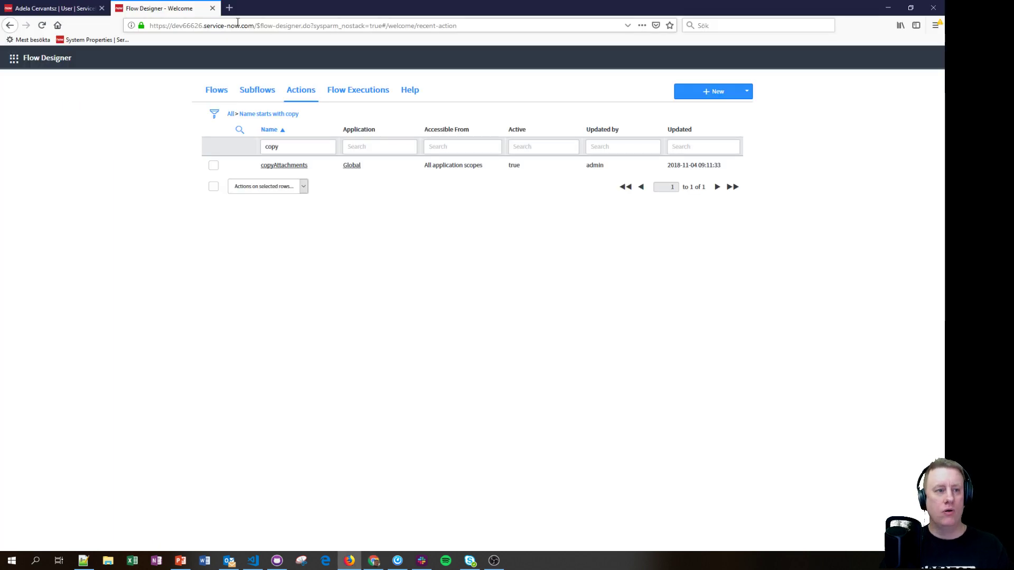
pyautogui.click(47, 8)
pyautogui.click(88, 84)
pyautogui.write('u')
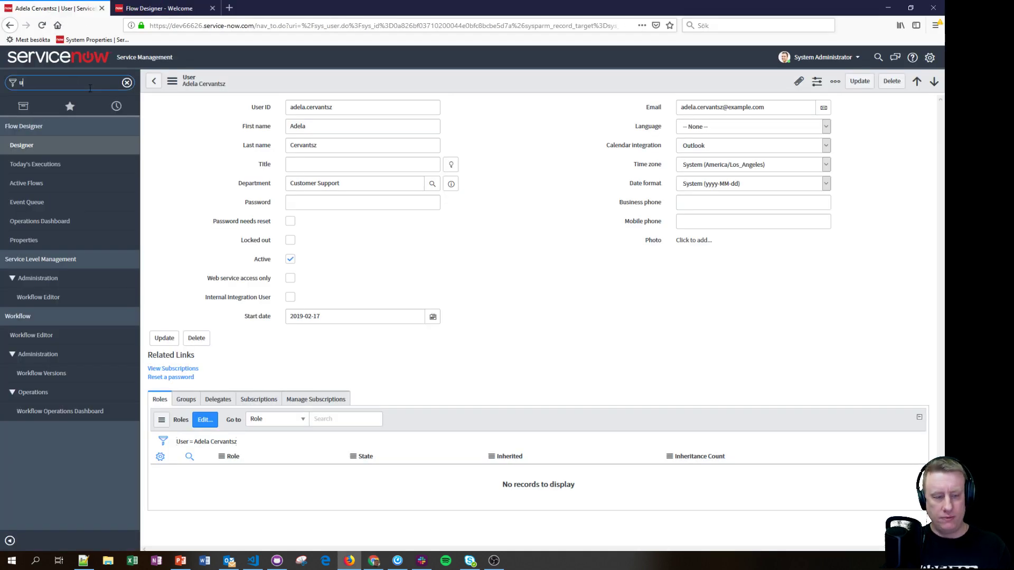
pyautogui.write('pda')
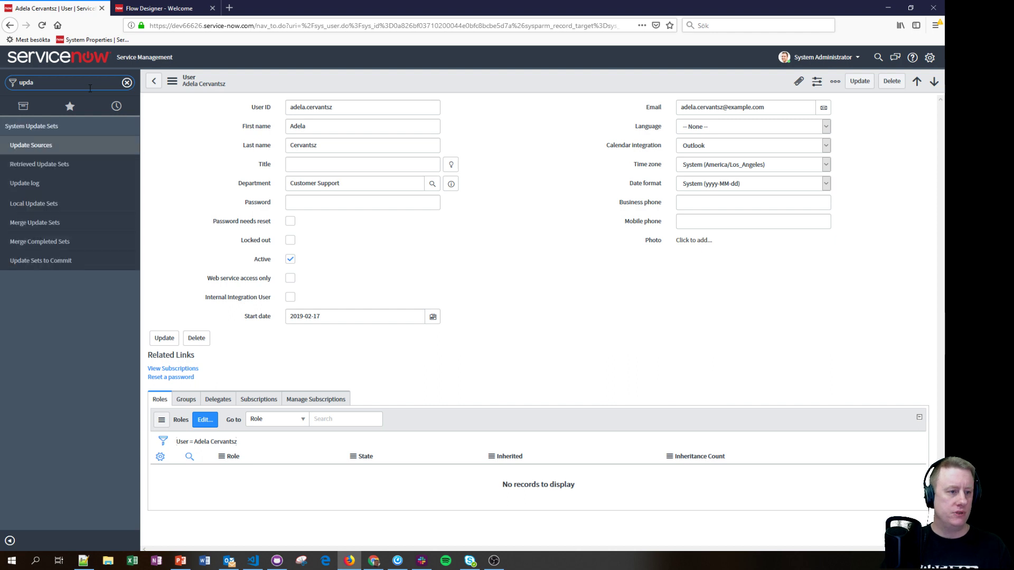
pyautogui.click(53, 165)
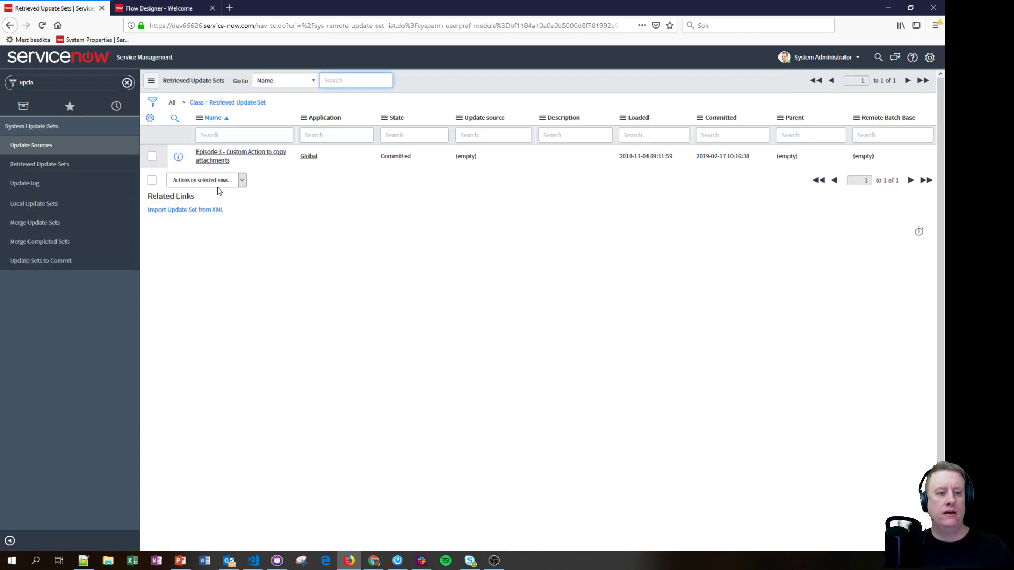
# - Look at Import Update Set from XML, open the committed Episode 3 update set, and return to Flow Designer
pyautogui.click(190, 210)
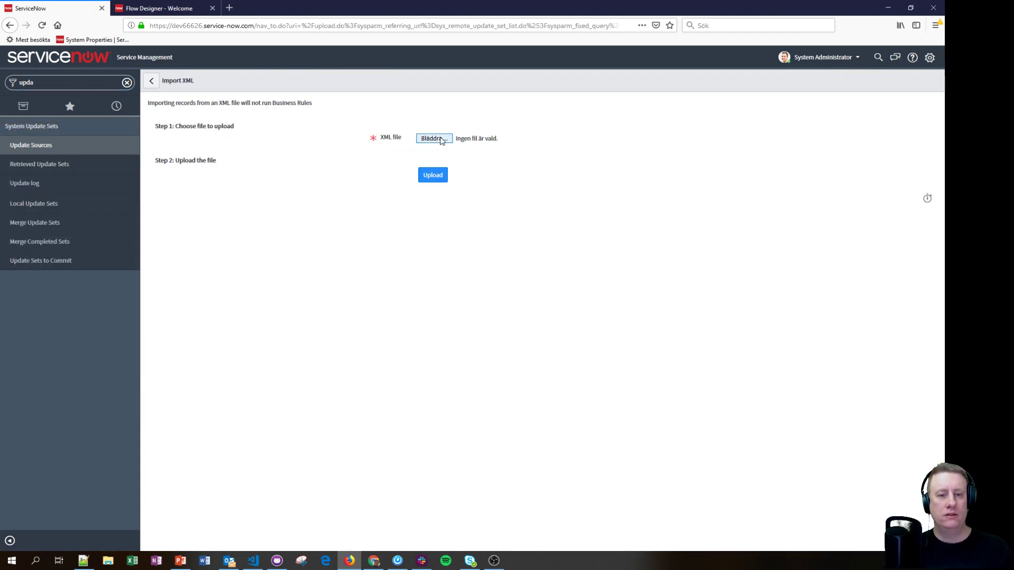
pyautogui.click(151, 81)
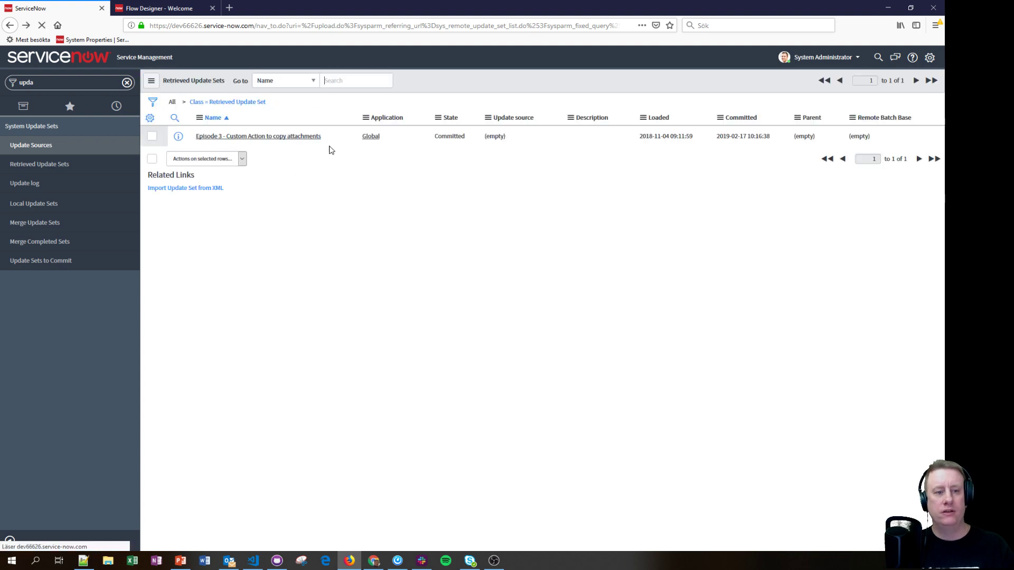
pyautogui.click(248, 156)
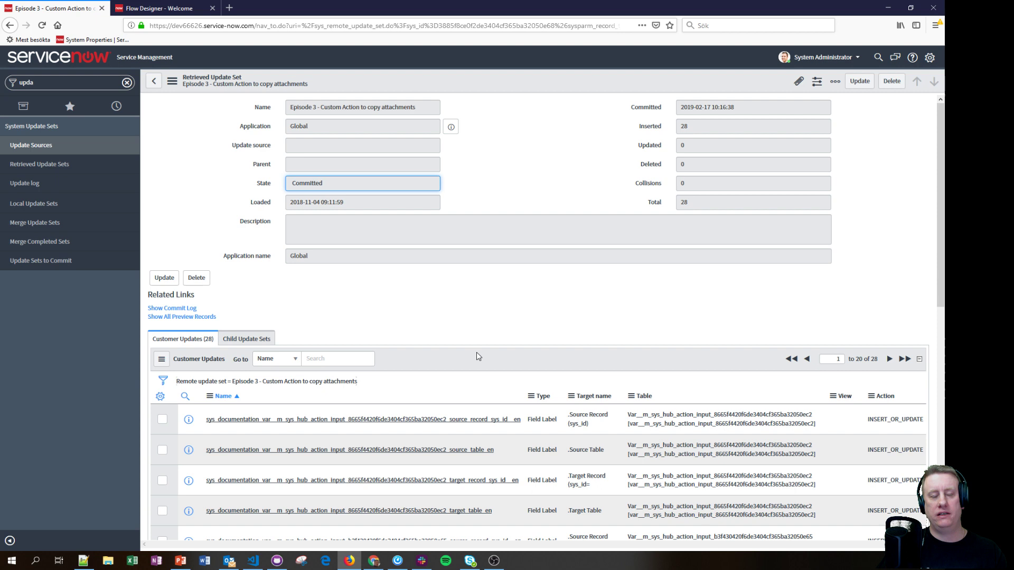
pyautogui.click(158, 8)
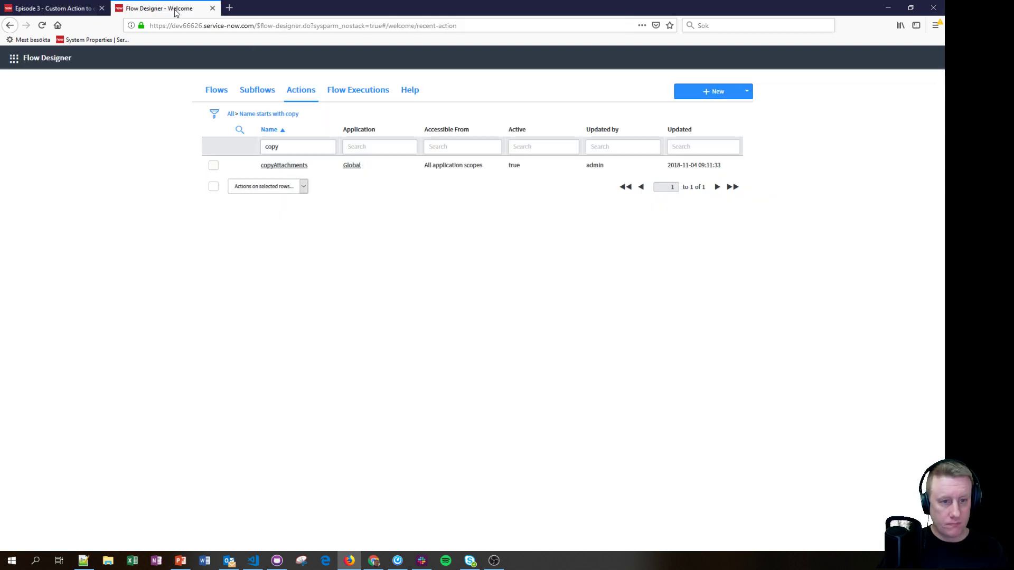
# - Review the copyAttachments action's script step and its GlideSysAttachment copy line, then go to the Flows list
pyautogui.click(285, 166)
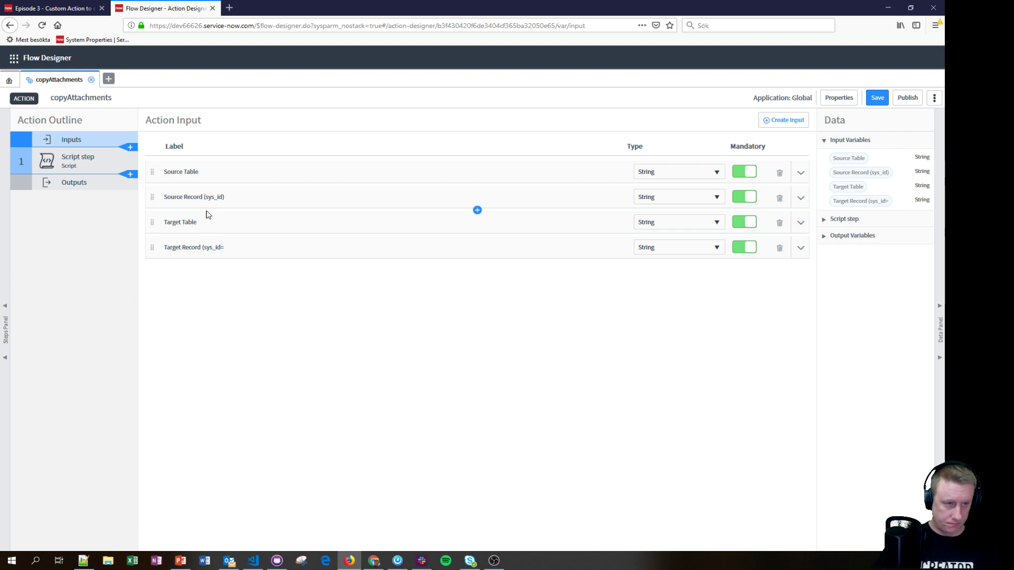
pyautogui.click(88, 154)
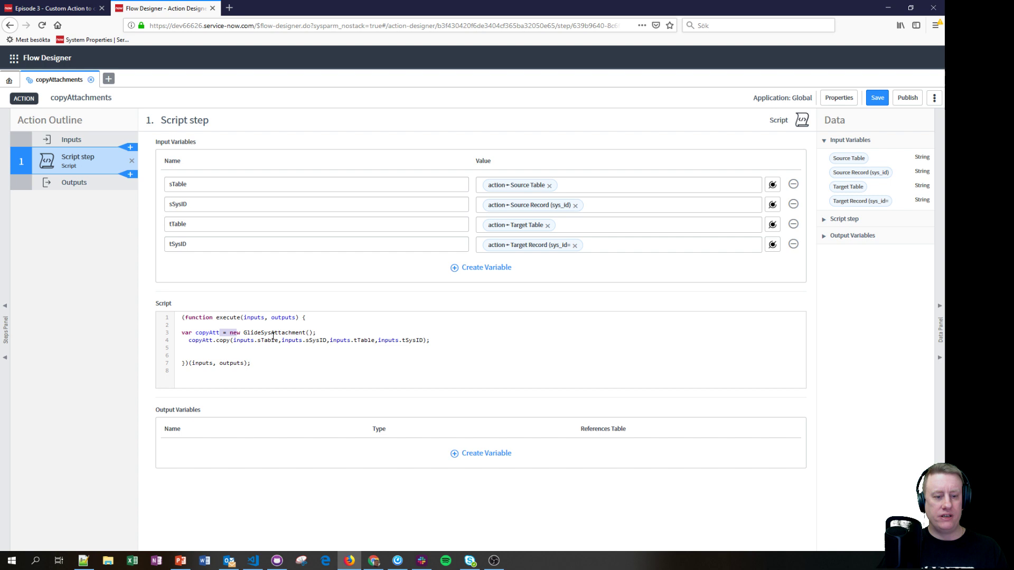
pyautogui.moveTo(220, 333); pyautogui.dragTo(343, 332)
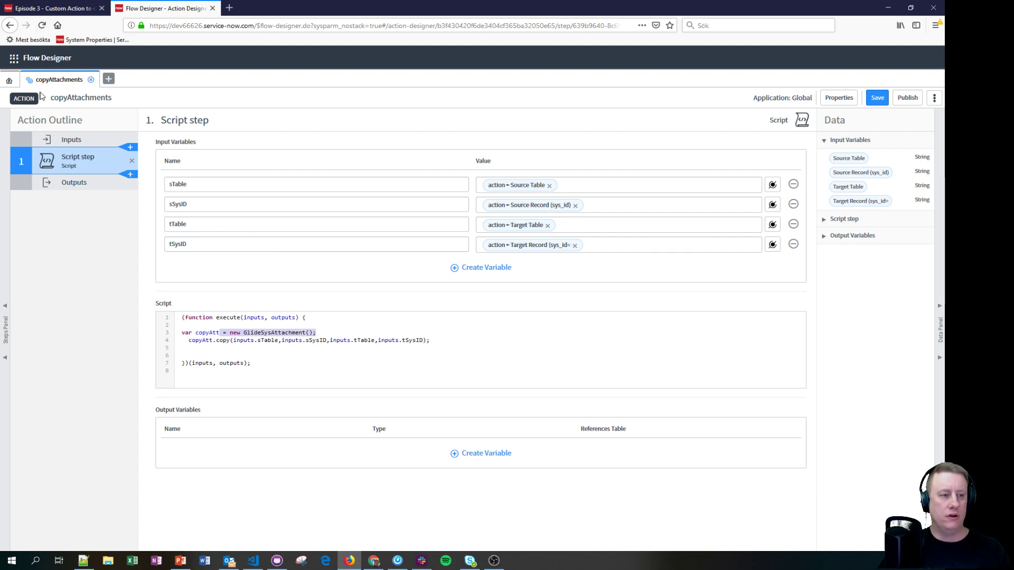
pyautogui.click(9, 82)
pyautogui.click(217, 109)
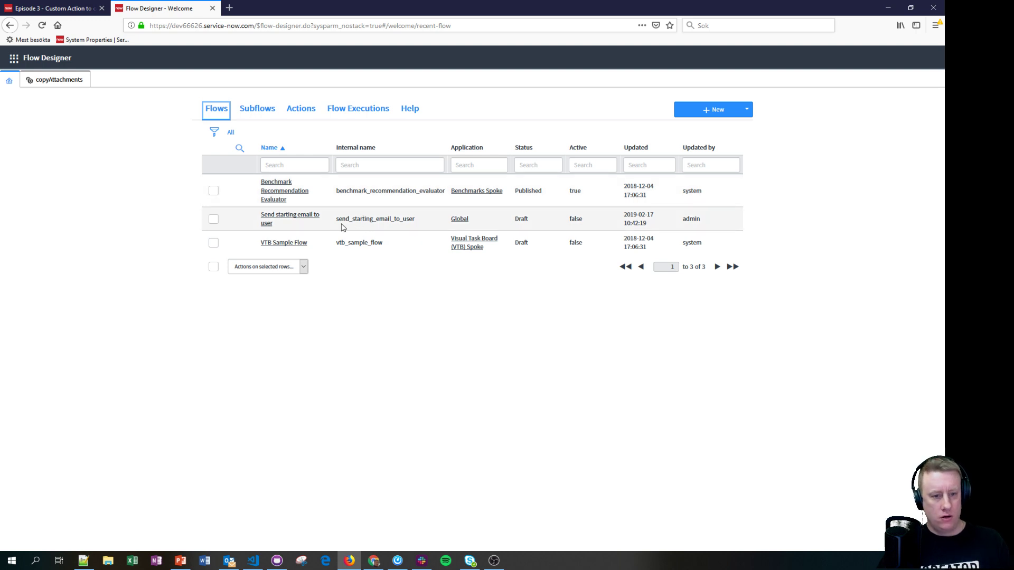
# - Open 'Send starting email to user' and set its Daily trigger to run at 20:00
pyautogui.click(309, 218)
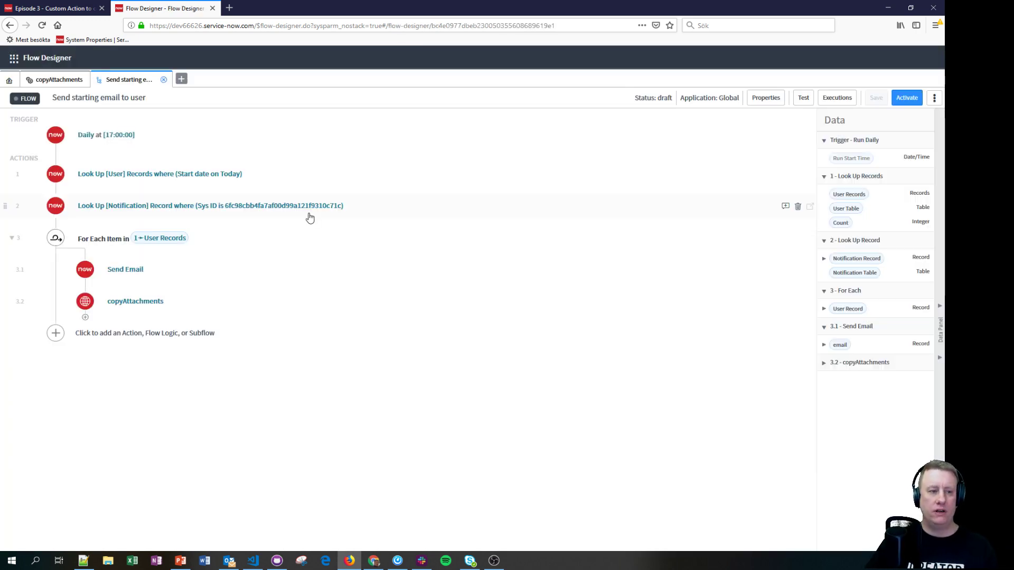
pyautogui.click(85, 135)
pyautogui.click(109, 159)
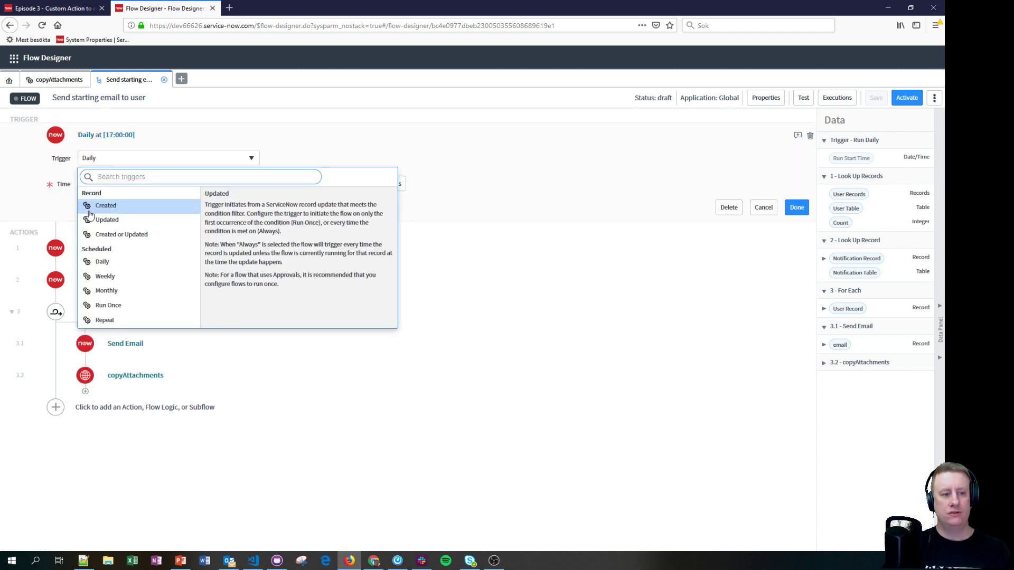
pyautogui.click(103, 261)
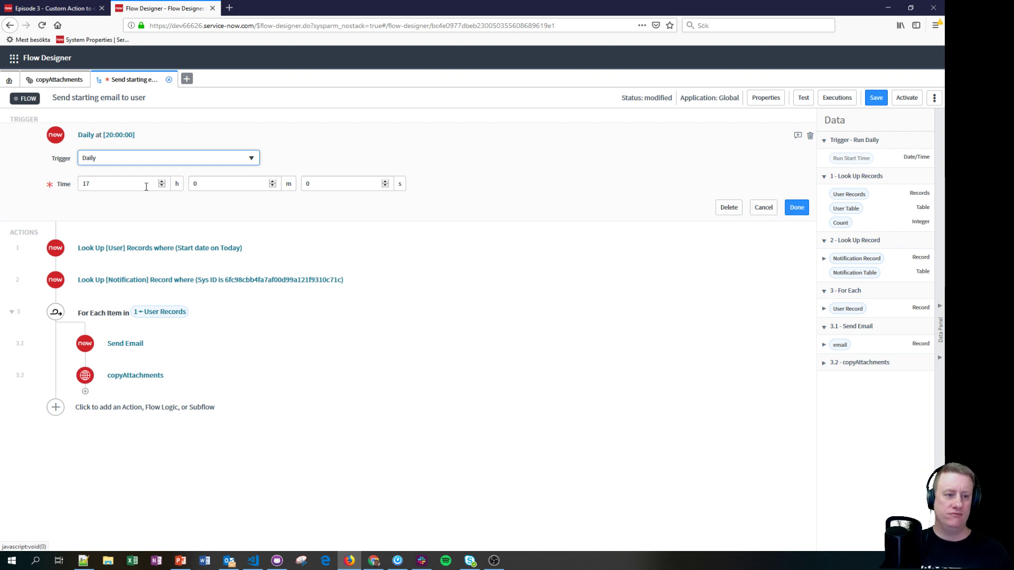
pyautogui.click(798, 208)
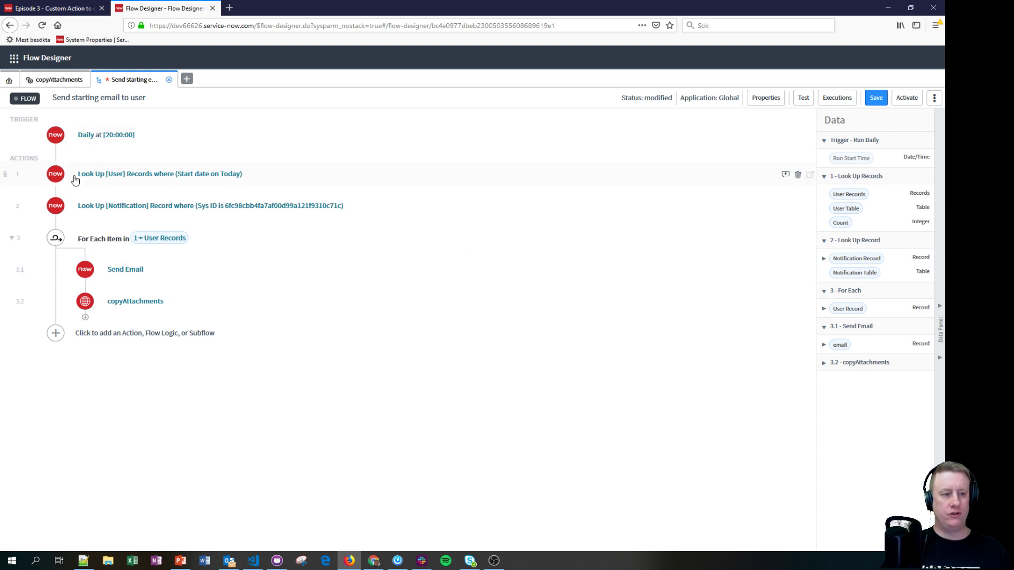
pyautogui.click(107, 177)
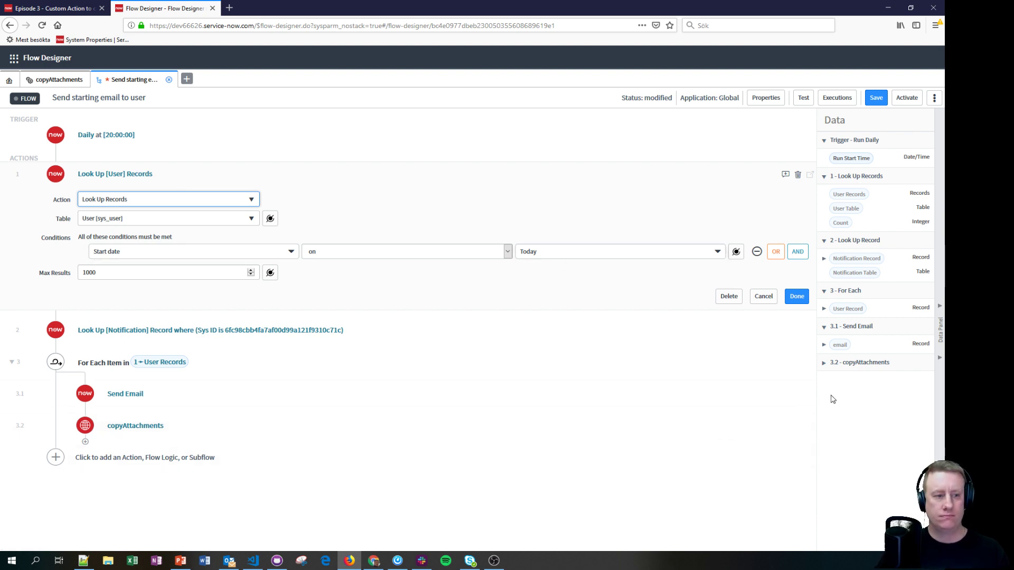
# - Close the user lookup and select the Sys ID in the Notification (sysevent_email_action) lookup step
pyautogui.click(801, 299)
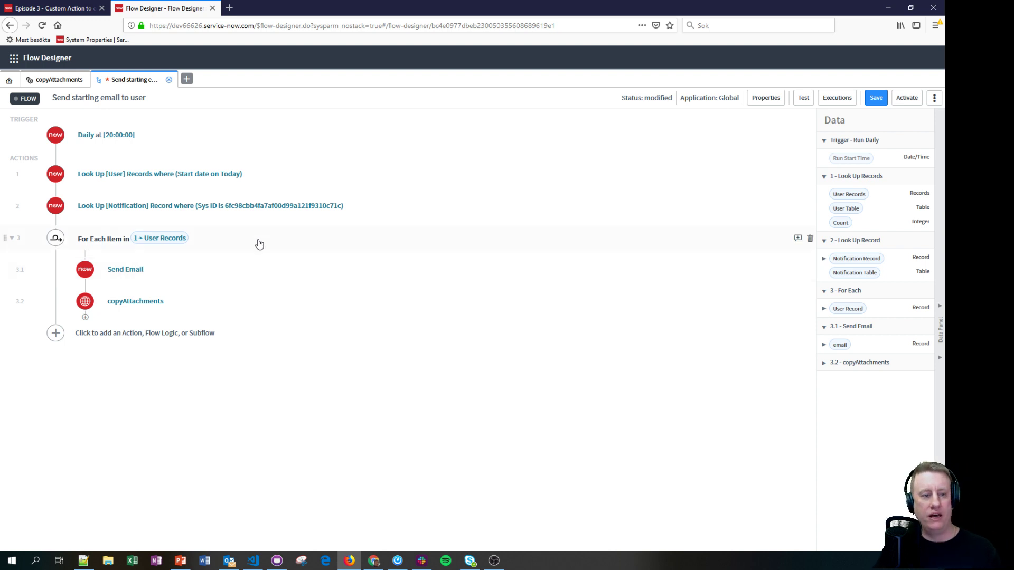
pyautogui.click(186, 213)
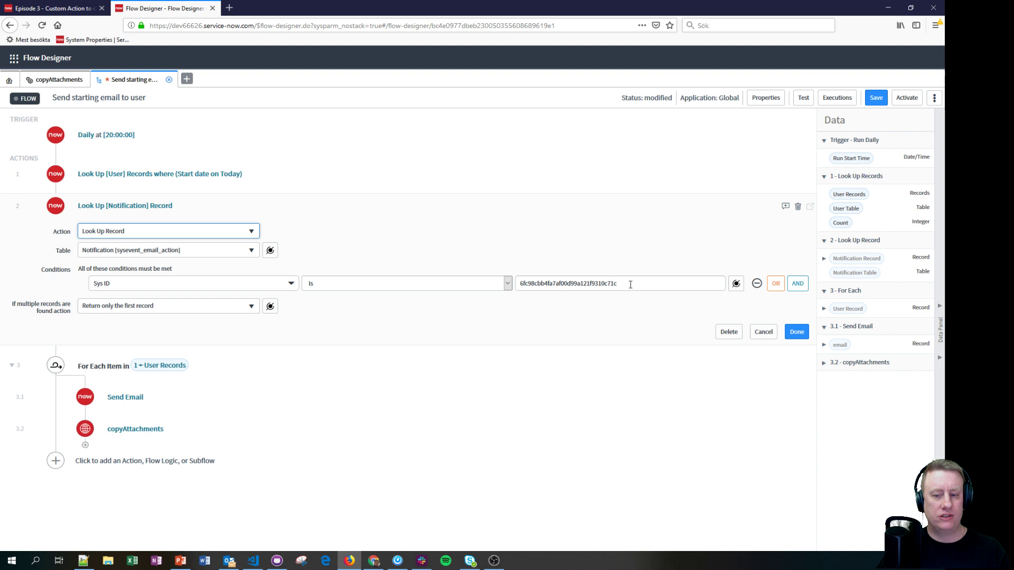
pyautogui.moveTo(629, 283); pyautogui.dragTo(527, 283)
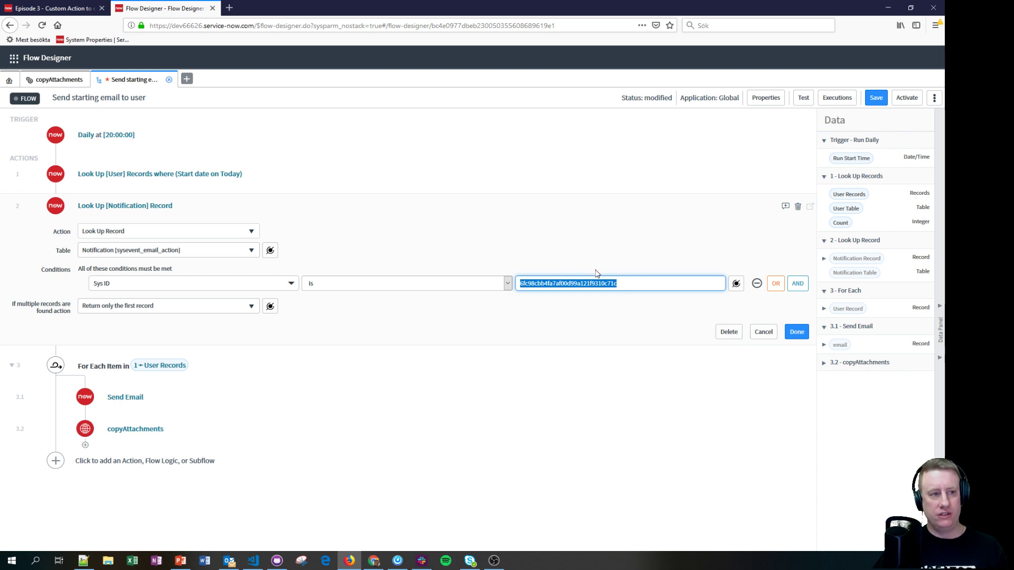
# - Open the test attachment notification with my cool attachment.docx from navigator History, then return to the flow
pyautogui.click(76, 11)
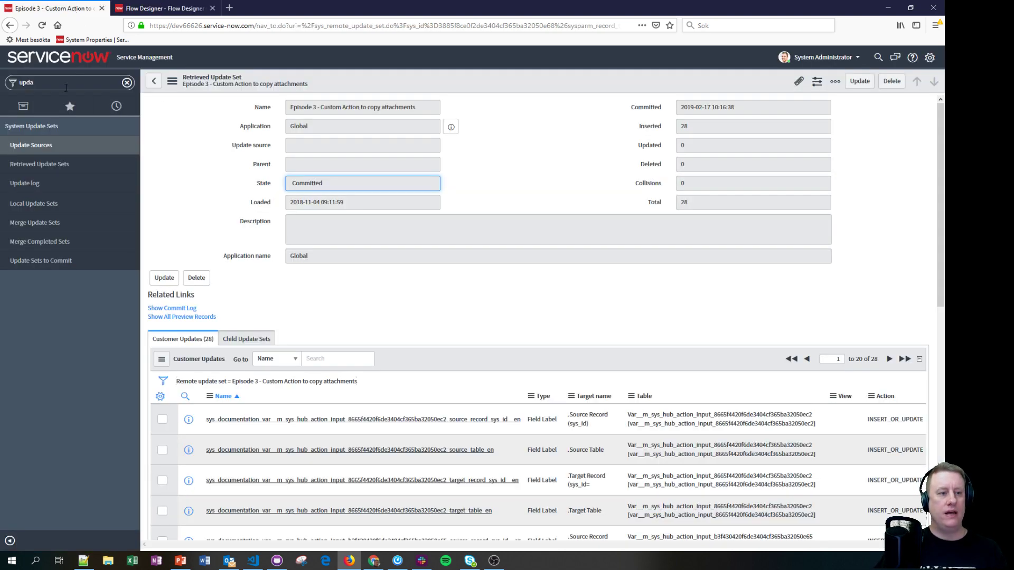
pyautogui.click(117, 108)
pyautogui.click(31, 242)
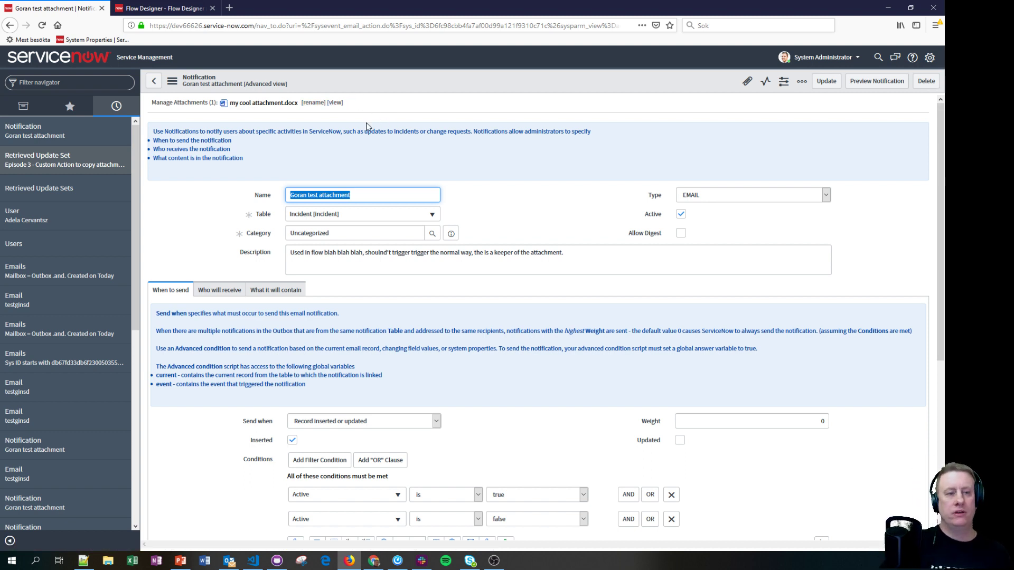
pyautogui.click(172, 9)
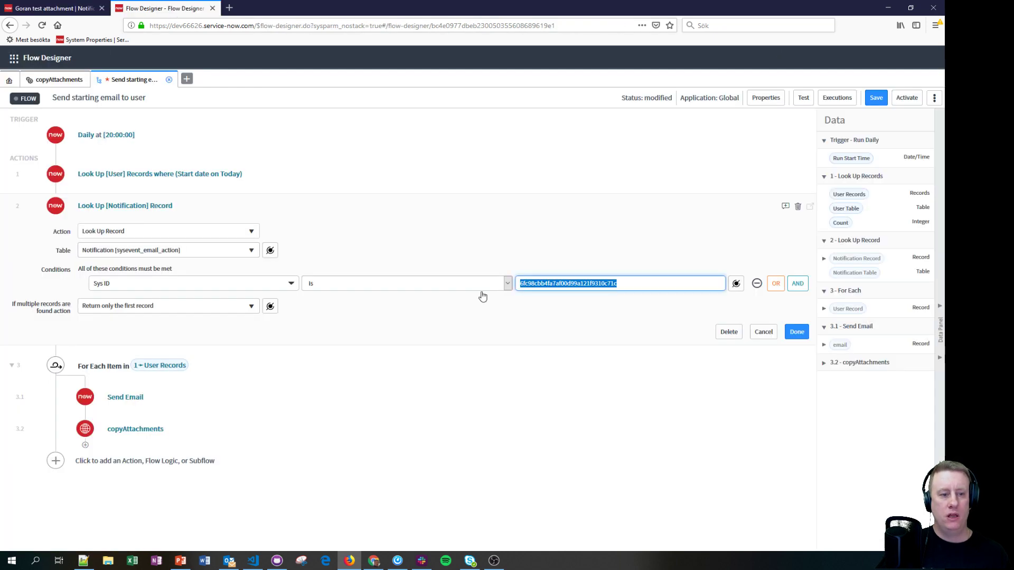
# - Close the notification lookup, open Send Email, and search actions for 'send' without adding one
pyautogui.click(796, 333)
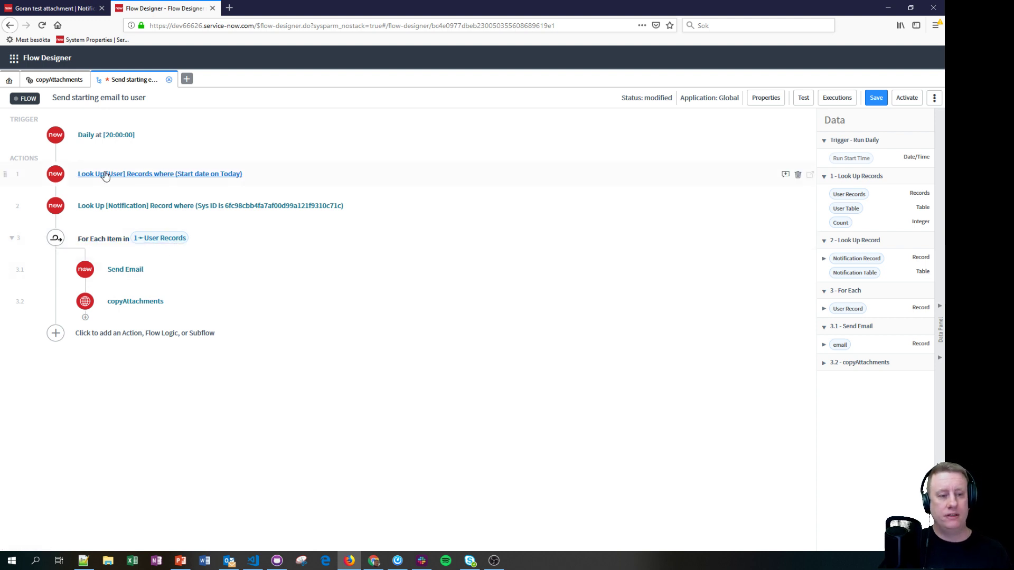
pyautogui.click(136, 270)
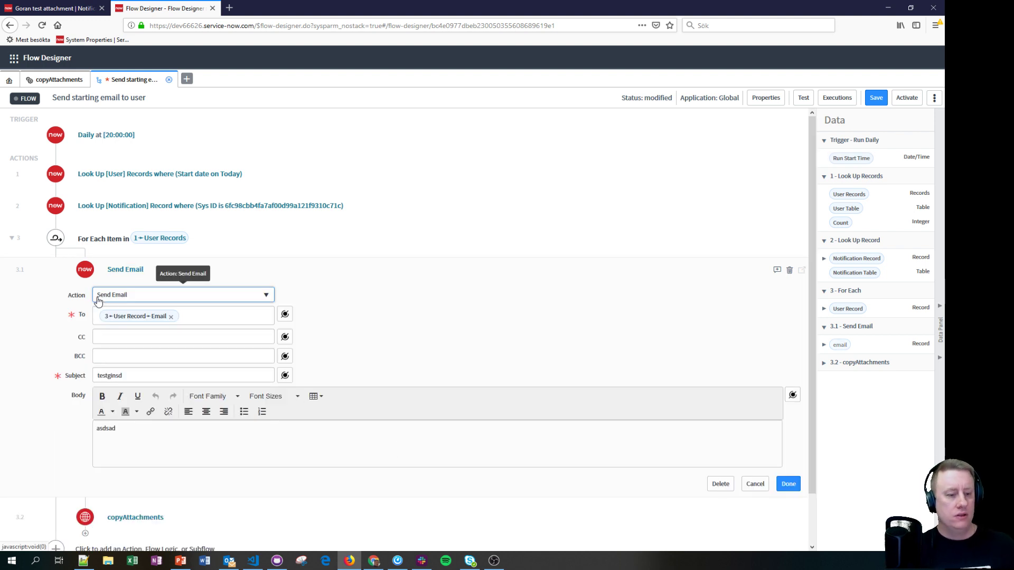
pyautogui.scroll(-2, 211, 335)
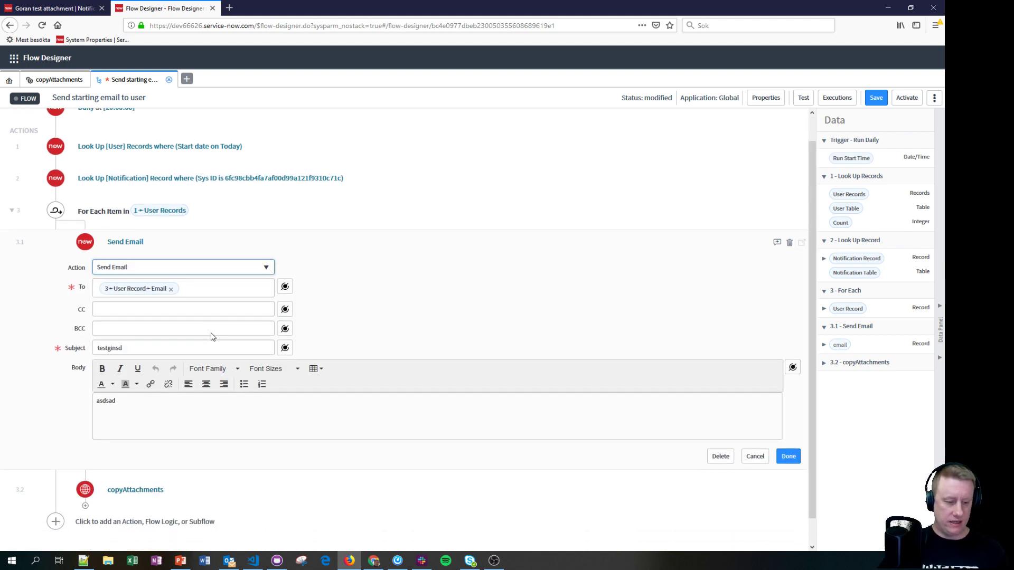
pyautogui.click(85, 479)
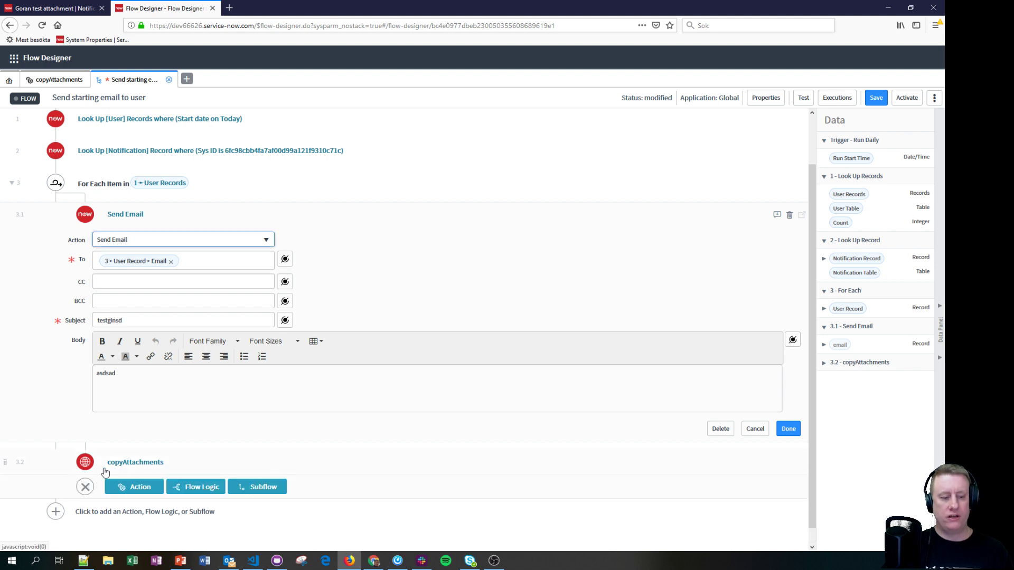
pyautogui.click(147, 488)
pyautogui.write('send')
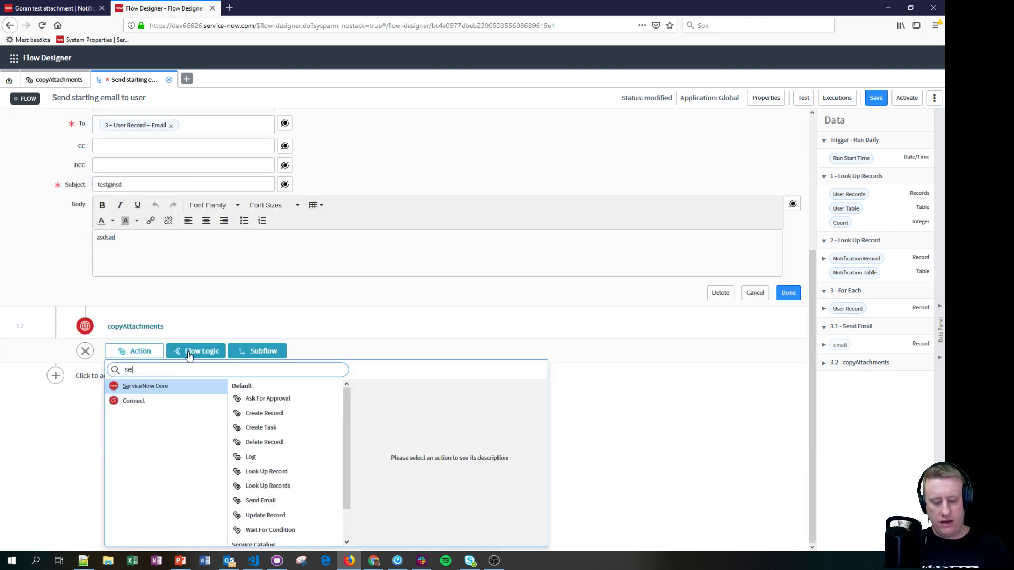
pyautogui.moveTo(270, 434)
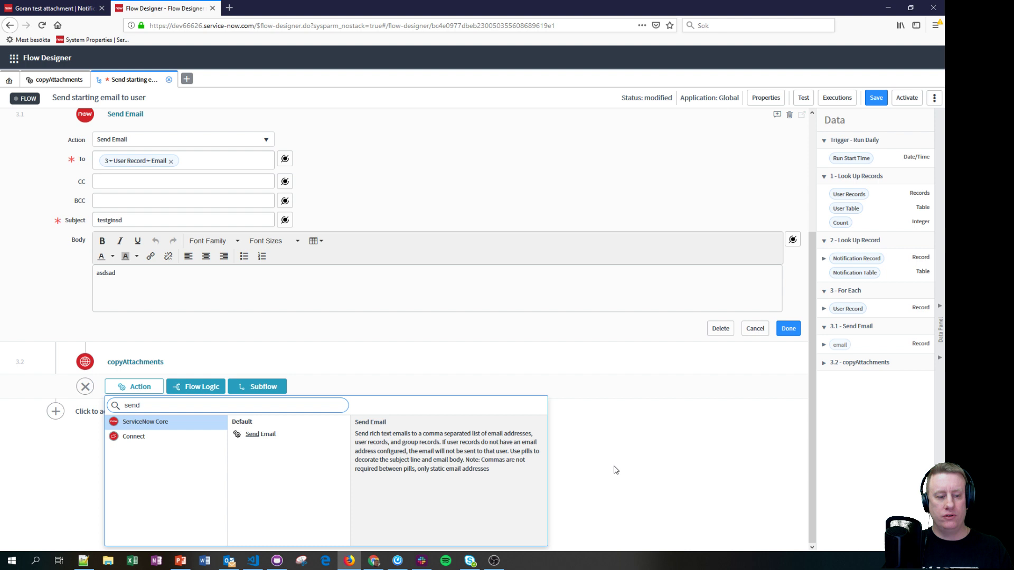
pyautogui.click(703, 388)
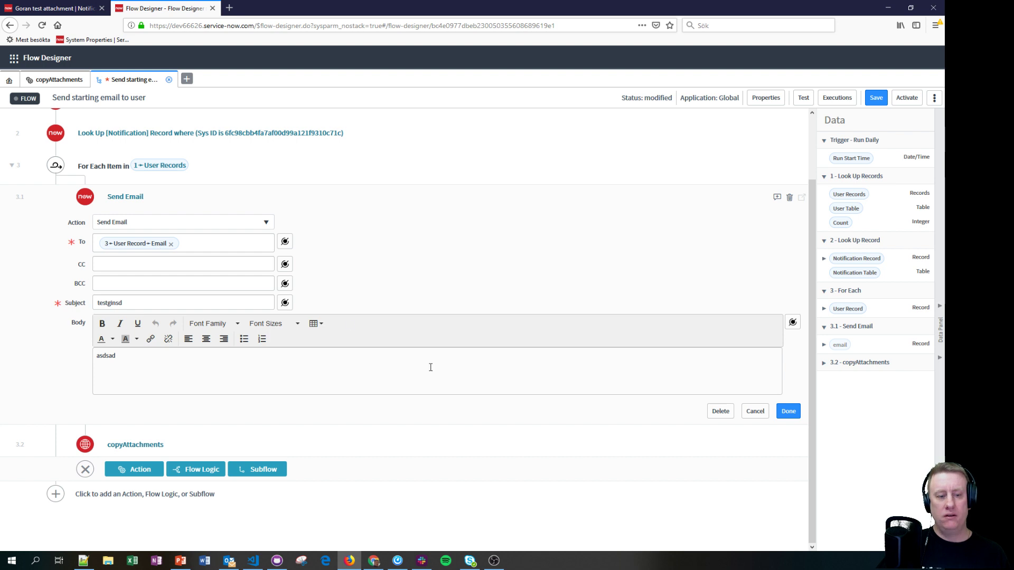
# - Replace the Send Email recipient with 3 - For Each > User Record > Email
pyautogui.click(170, 243)
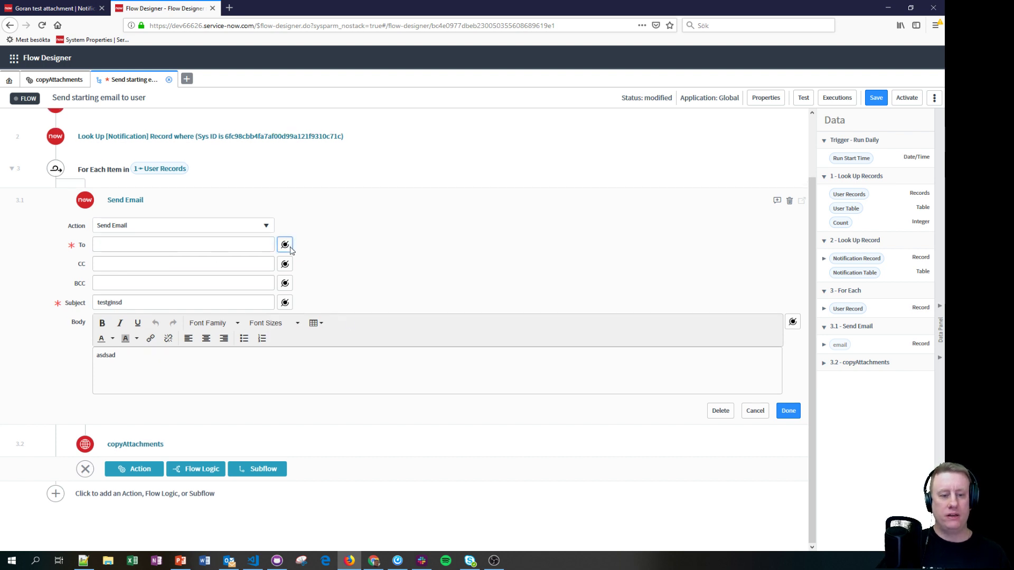
pyautogui.click(285, 242)
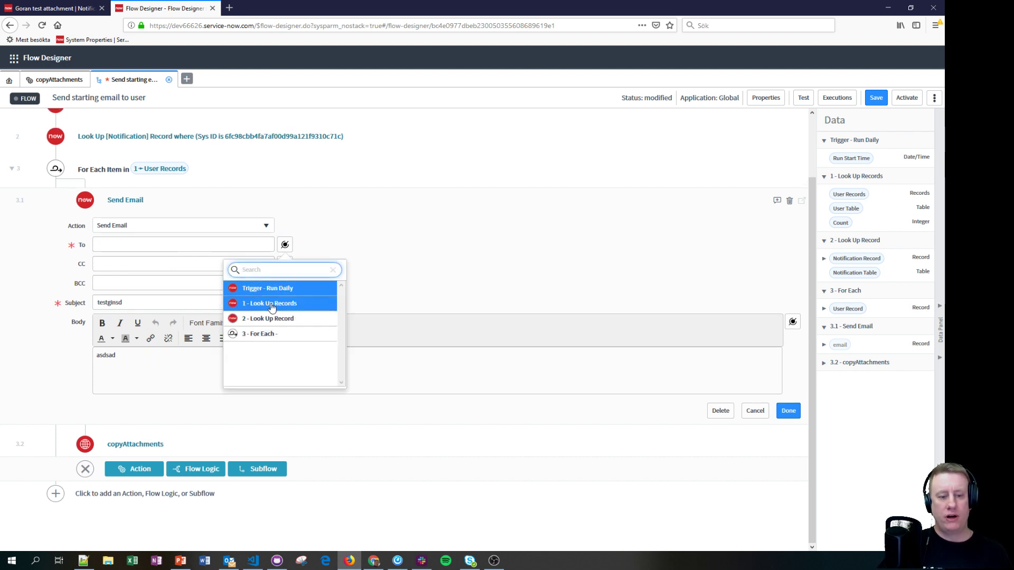
pyautogui.click(267, 338)
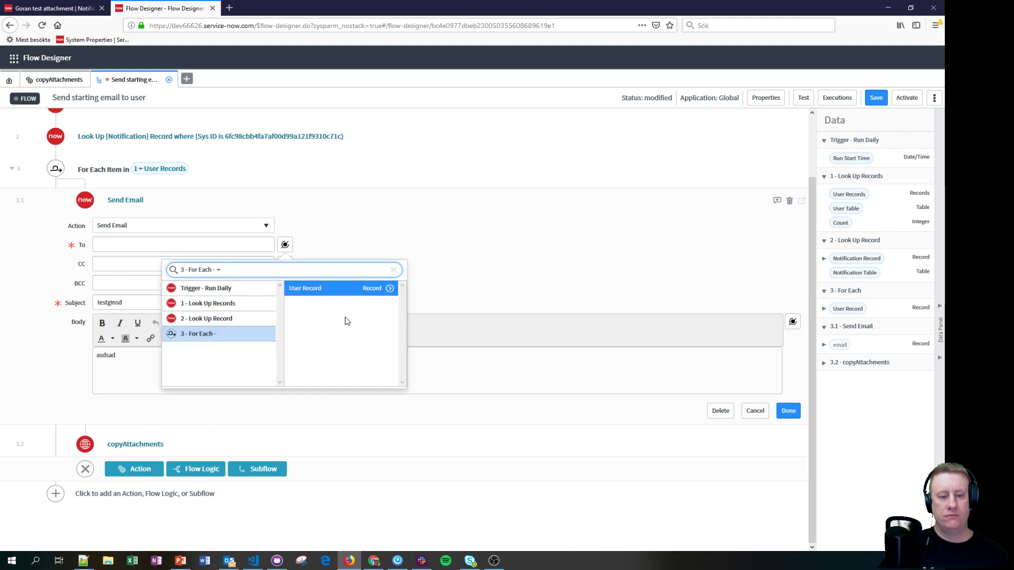
pyautogui.click(391, 289)
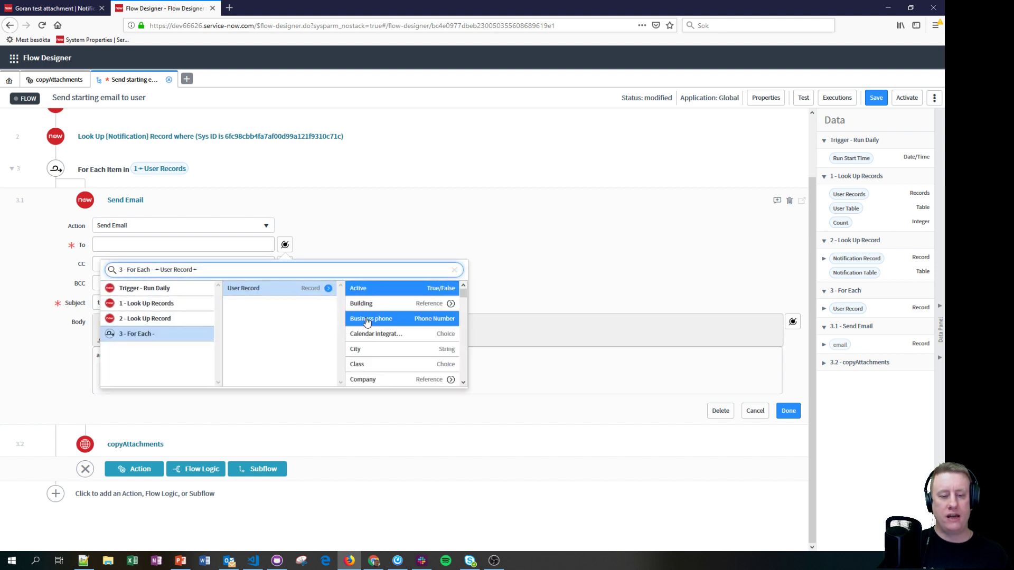
pyautogui.scroll(-4, 367, 323)
pyautogui.scroll(-2, 367, 323)
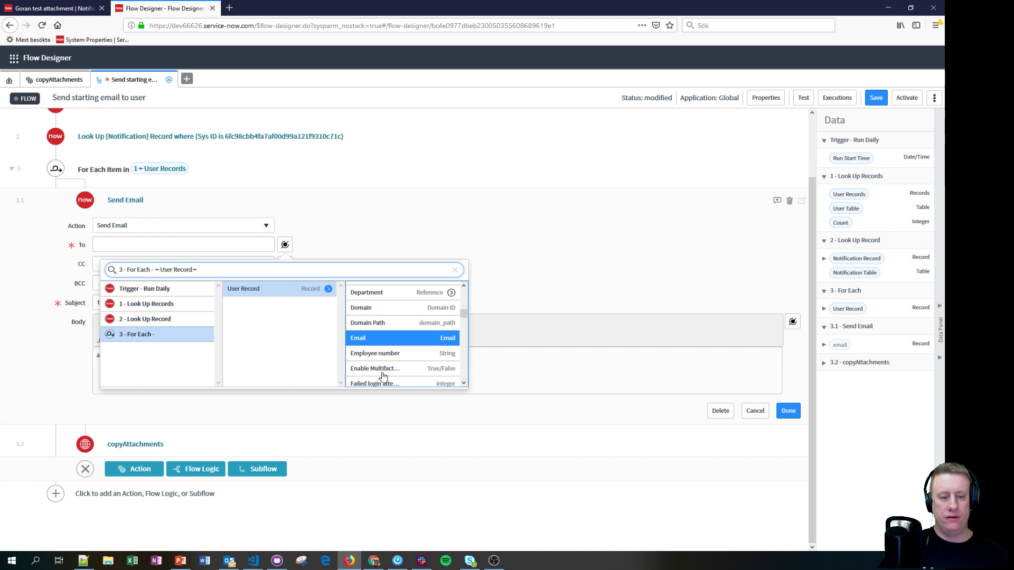
pyautogui.click(370, 338)
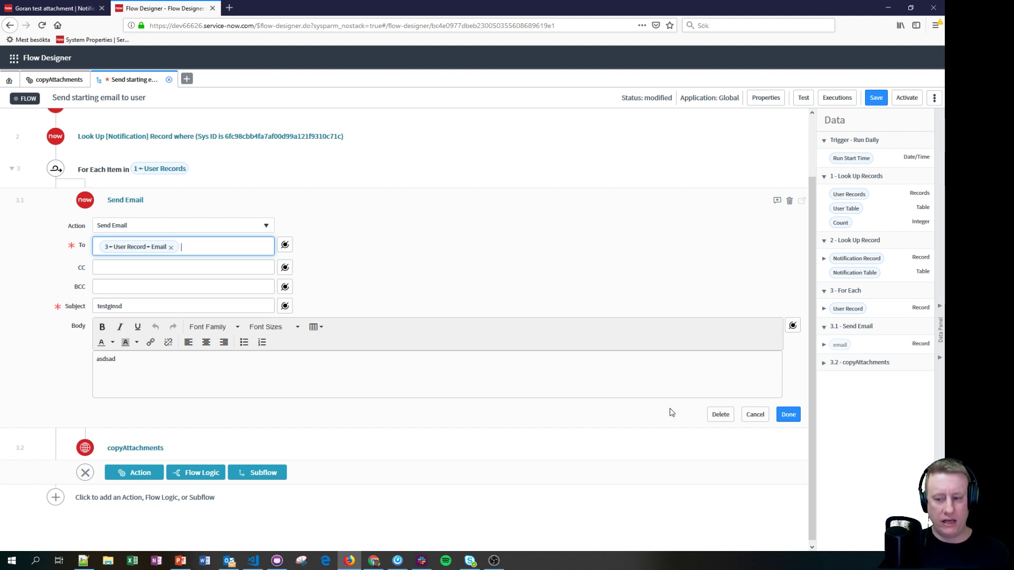
pyautogui.click(786, 415)
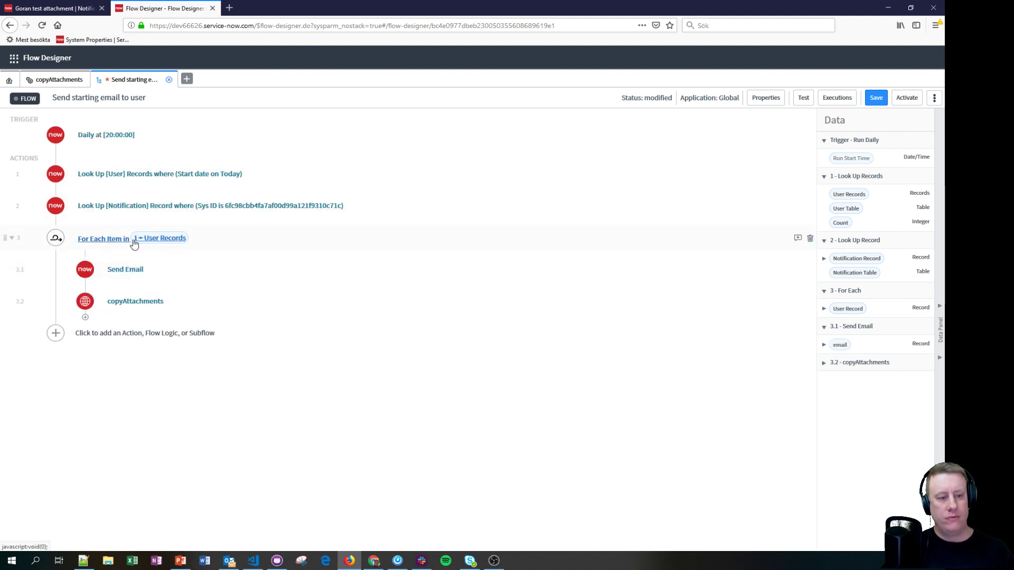
# - Set copyAttachments' Source Table to step 2's Notification Table and Source Record to its Sys ID
pyautogui.click(126, 304)
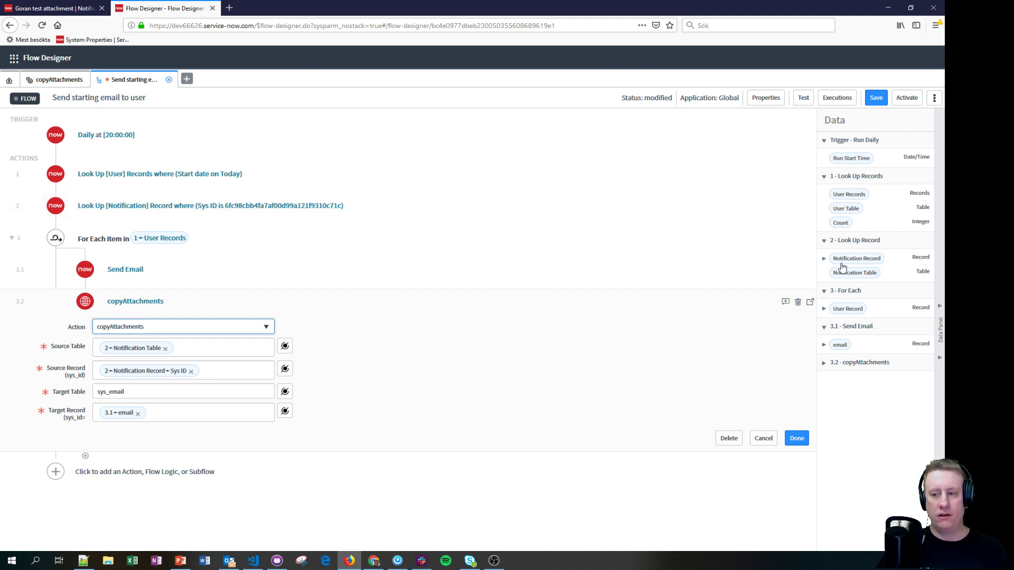
pyautogui.click(292, 347)
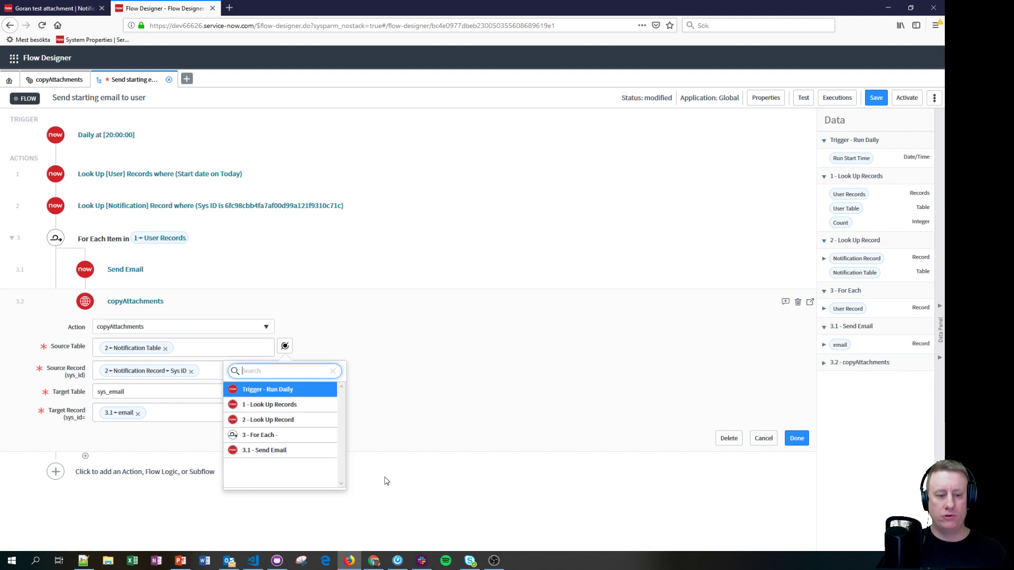
pyautogui.click(254, 421)
pyautogui.click(323, 405)
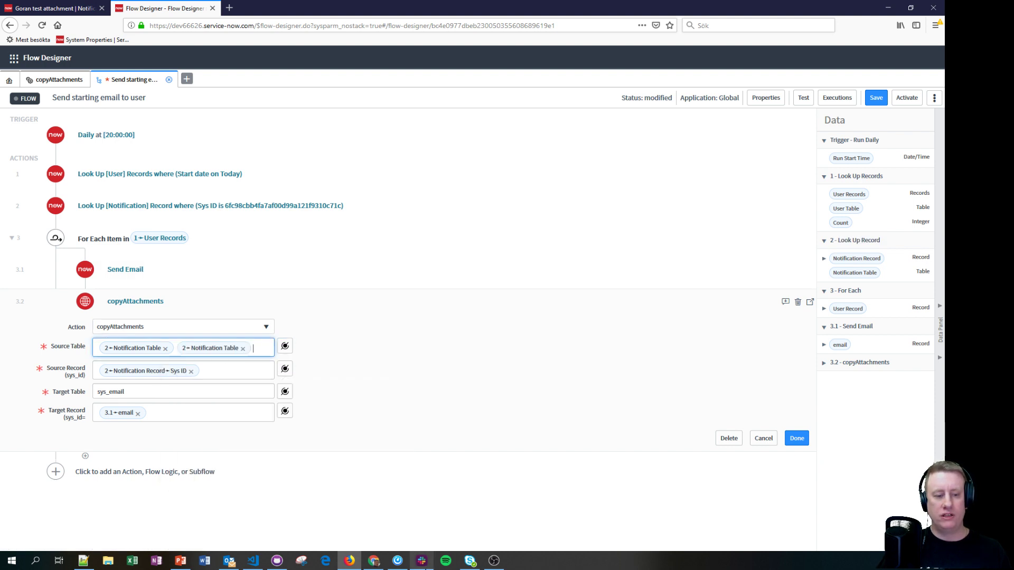
pyautogui.click(191, 371)
pyautogui.click(285, 369)
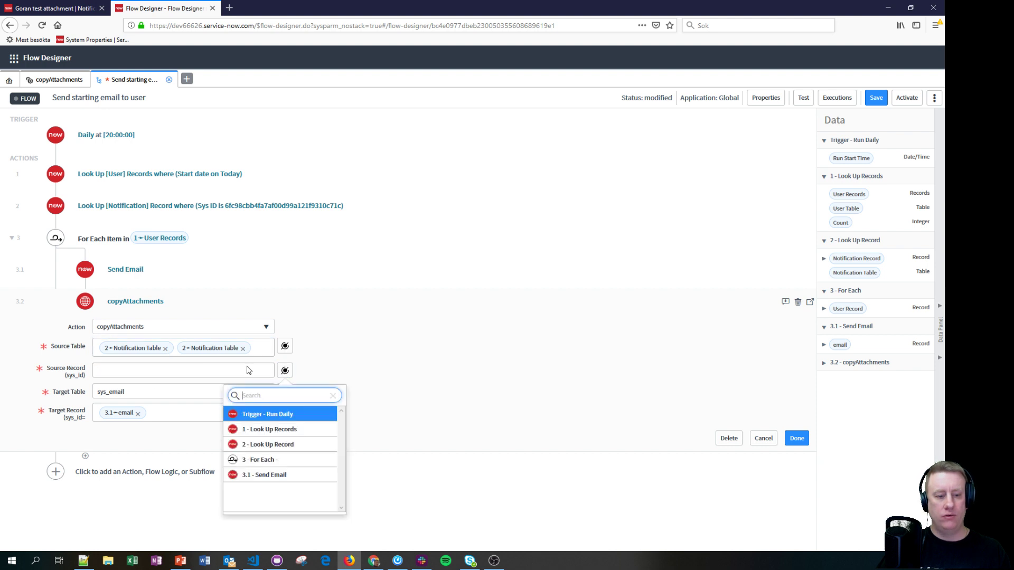
pyautogui.press('Escape')
pyautogui.click(243, 350)
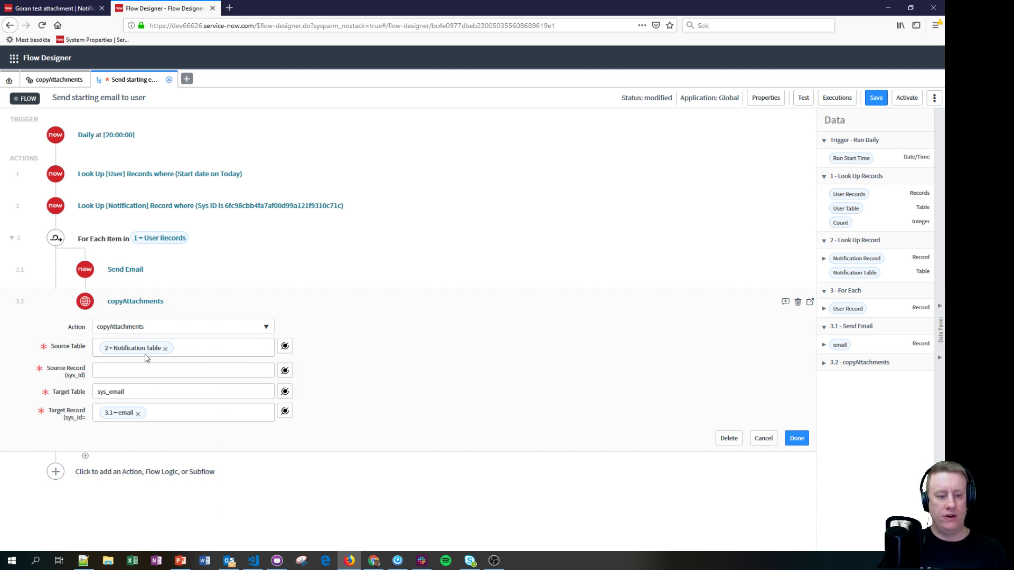
pyautogui.click(285, 373)
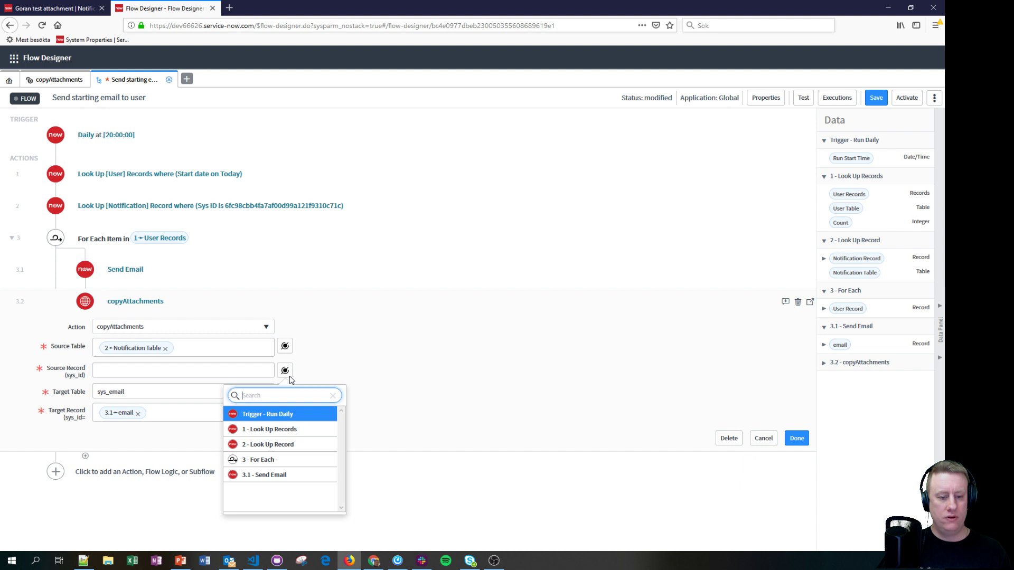
pyautogui.click(296, 447)
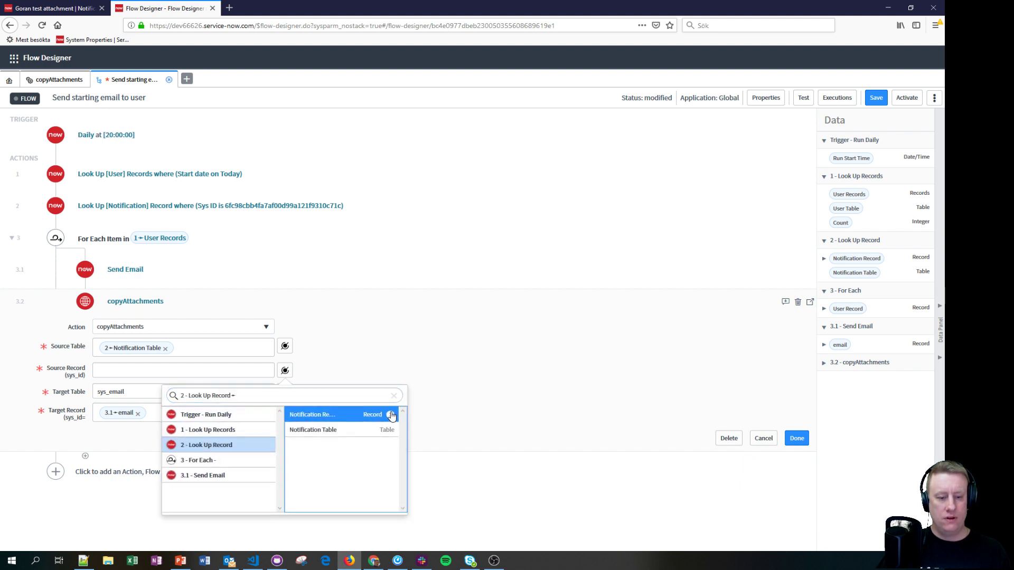
pyautogui.scroll(-10, 368, 468)
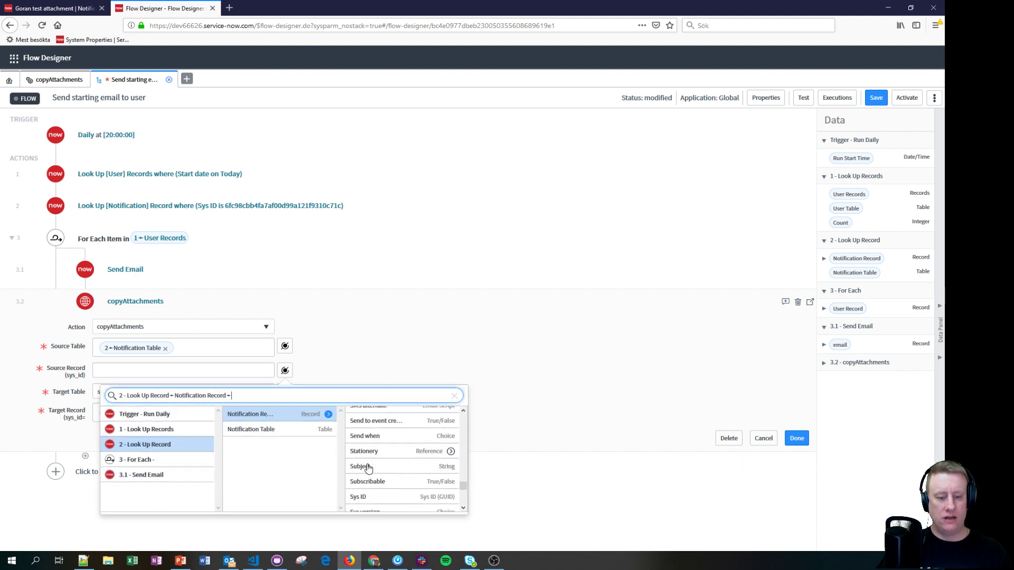
pyautogui.click(368, 490)
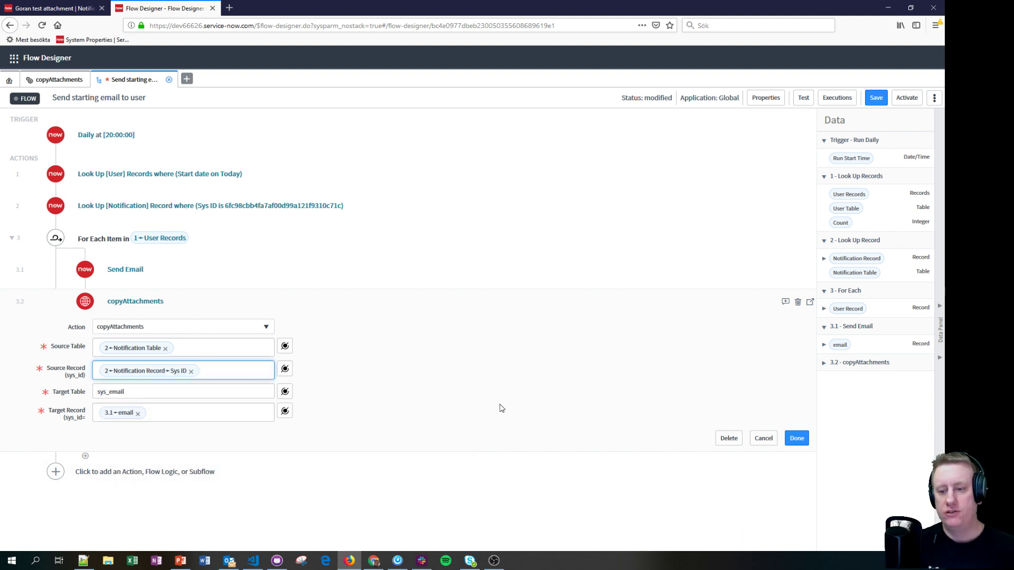
# - Keep the target as table sys_email with the 3.1 email record, and finish the step
pyautogui.click(285, 370)
pyautogui.moveTo(274, 423)
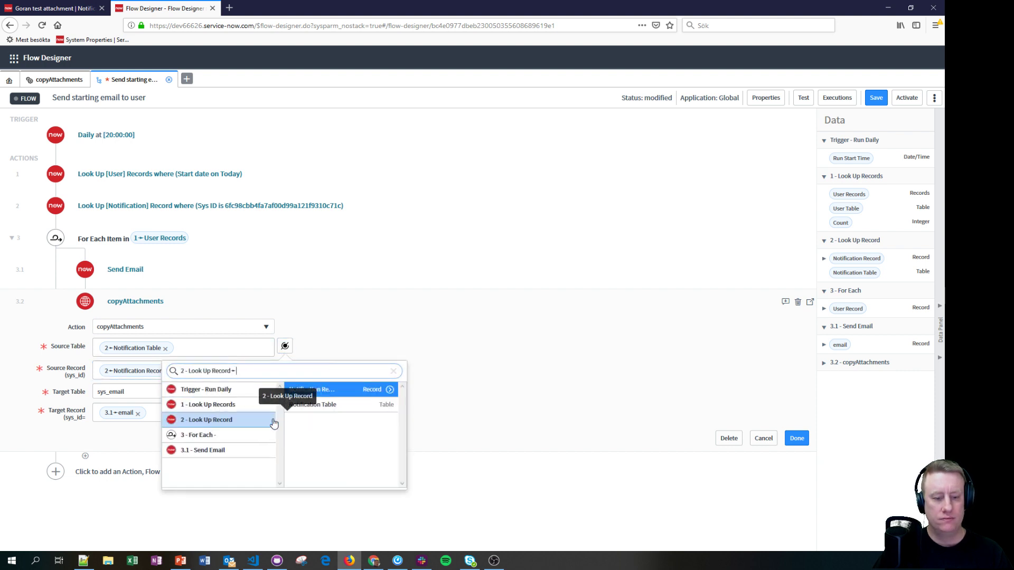
pyautogui.click(467, 410)
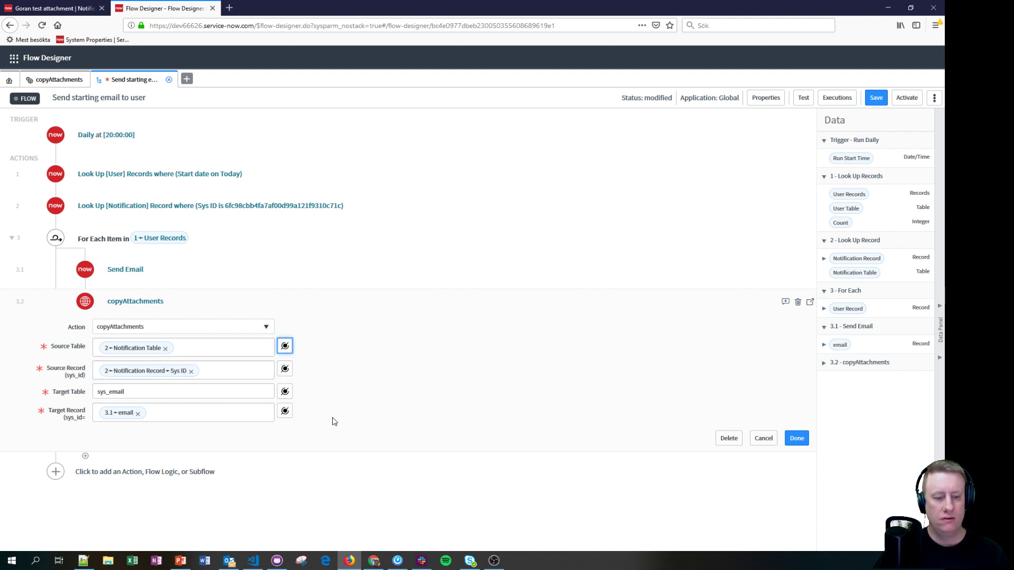
pyautogui.click(285, 391)
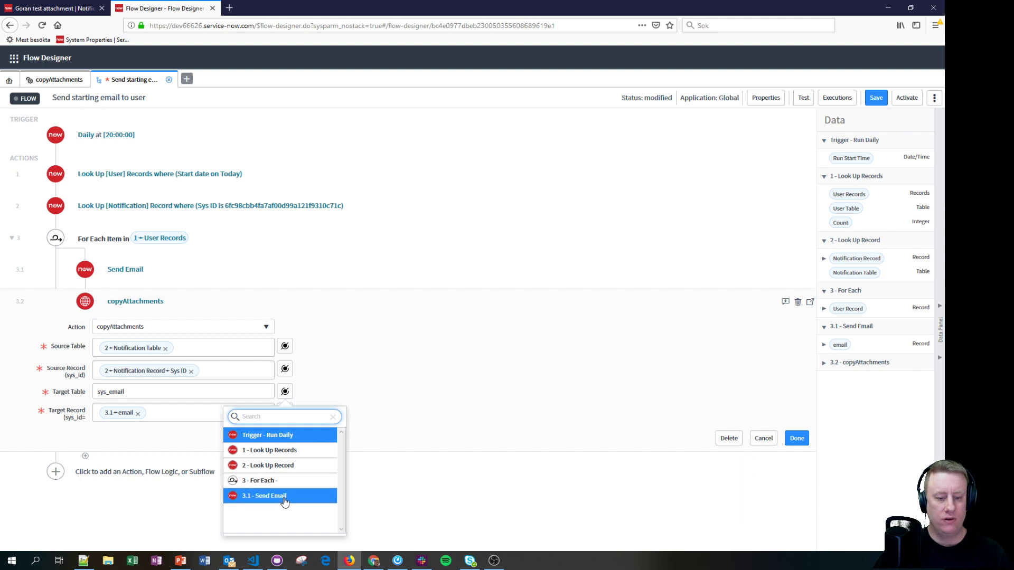
pyautogui.click(266, 497)
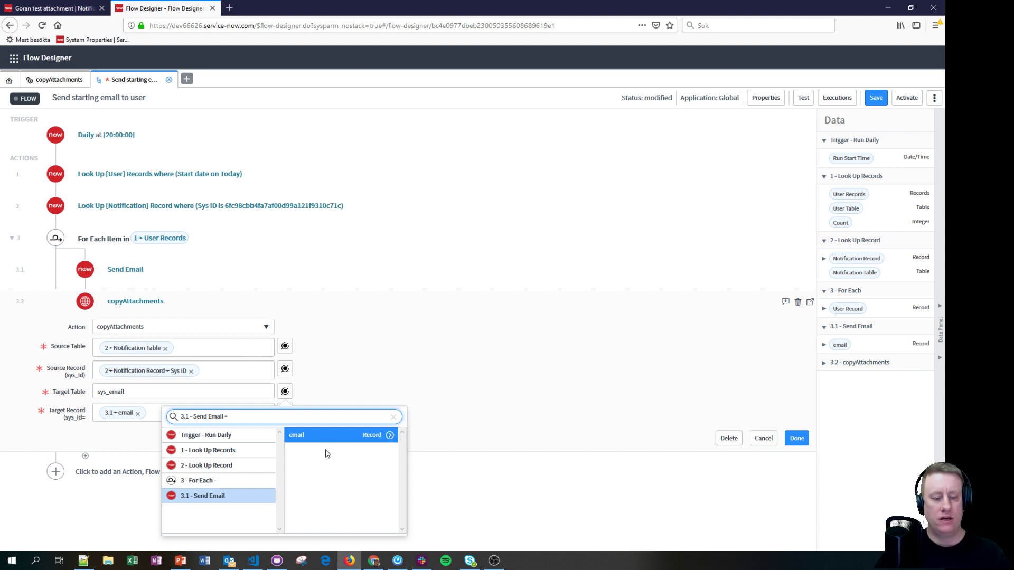
pyautogui.click(528, 377)
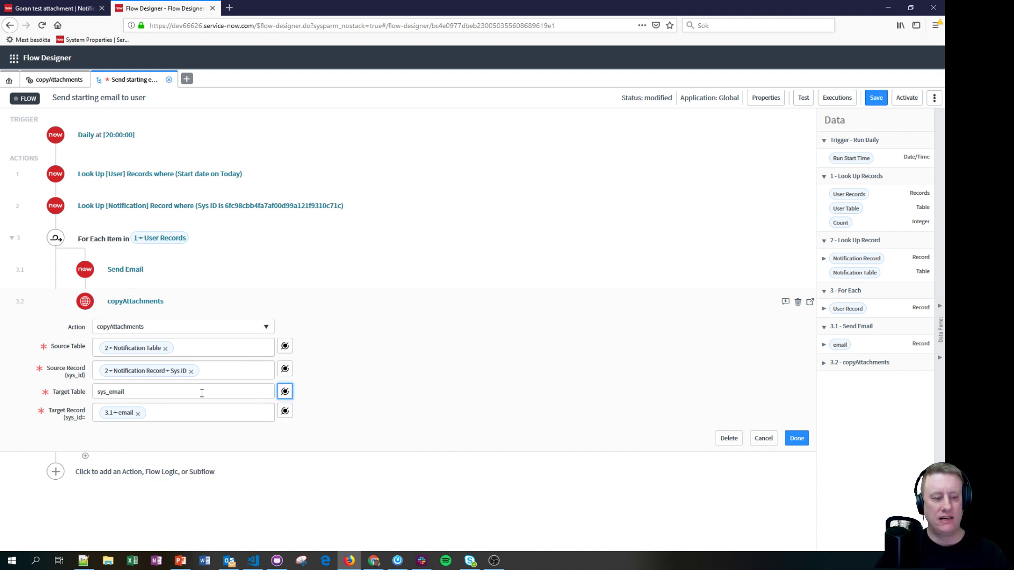
pyautogui.moveTo(125, 392); pyautogui.dragTo(105, 390)
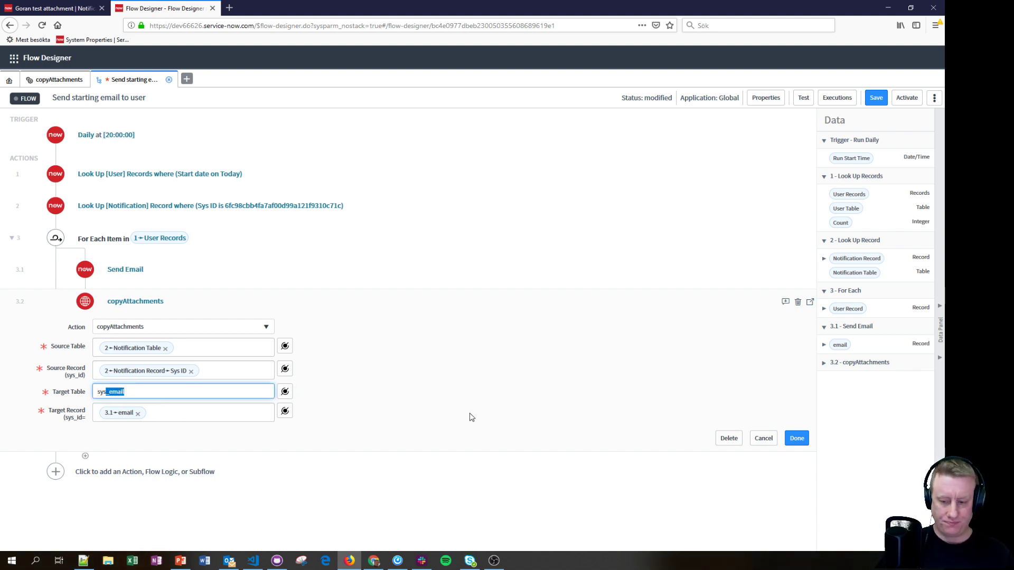
pyautogui.click(795, 439)
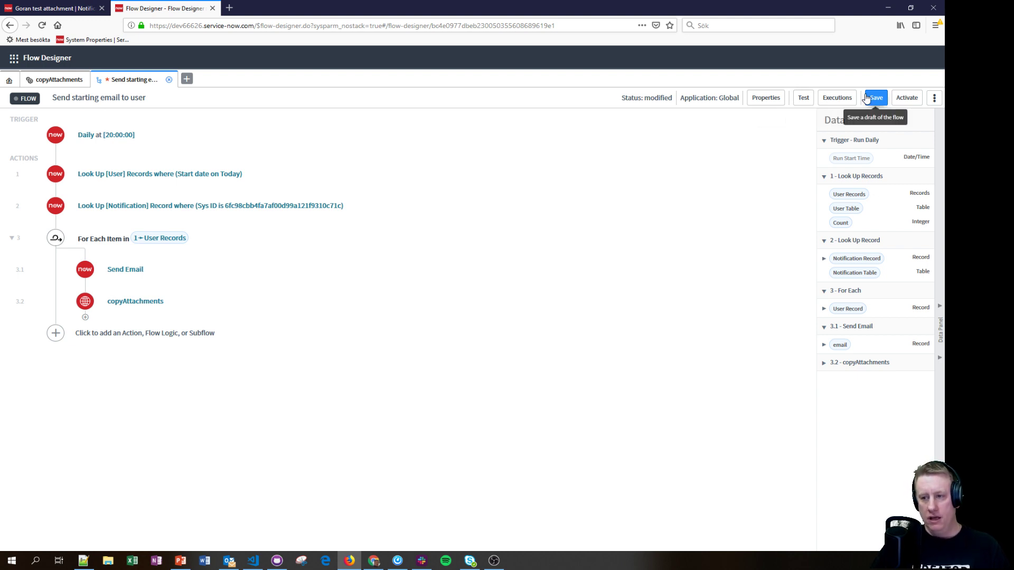
# - Run a flow test and select the copyAttachments Target Record sys_id in the execution details
pyautogui.click(803, 97)
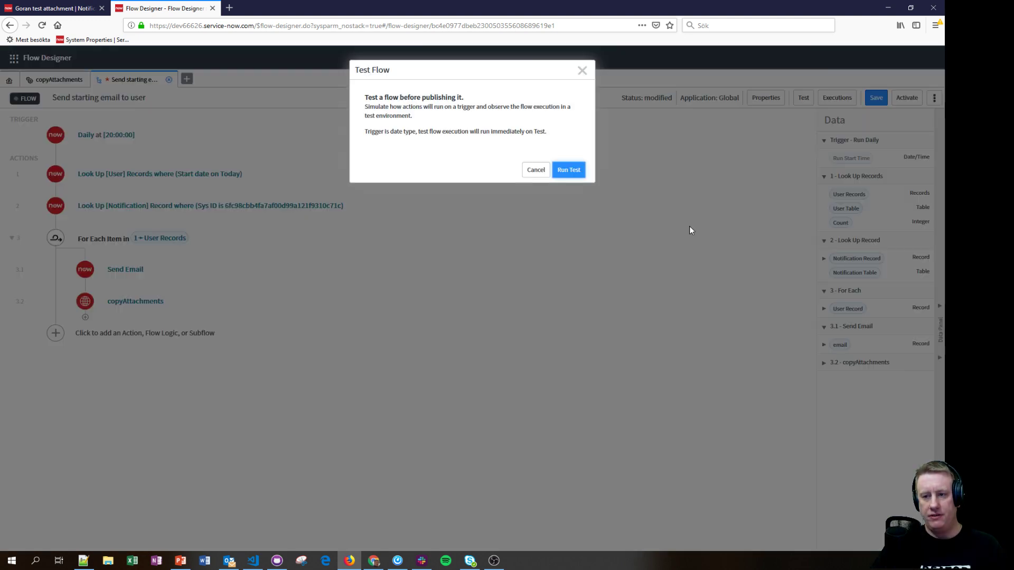
pyautogui.click(570, 170)
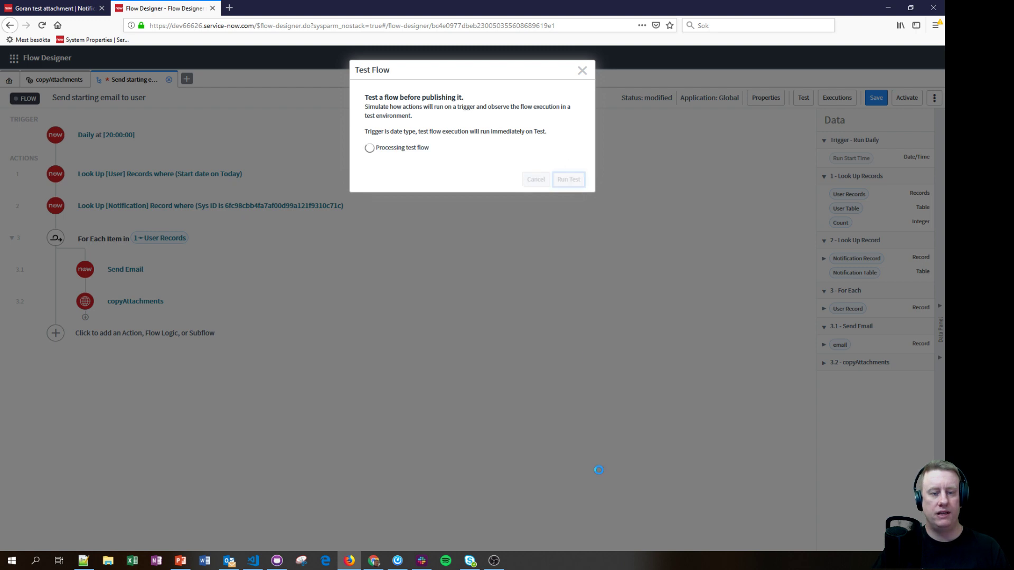
pyautogui.click(449, 153)
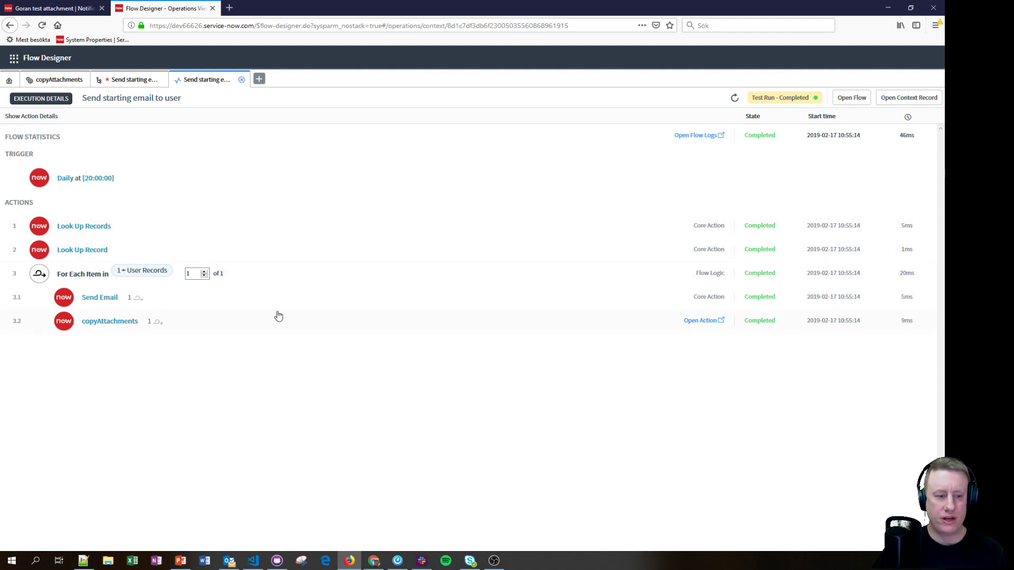
pyautogui.click(404, 330)
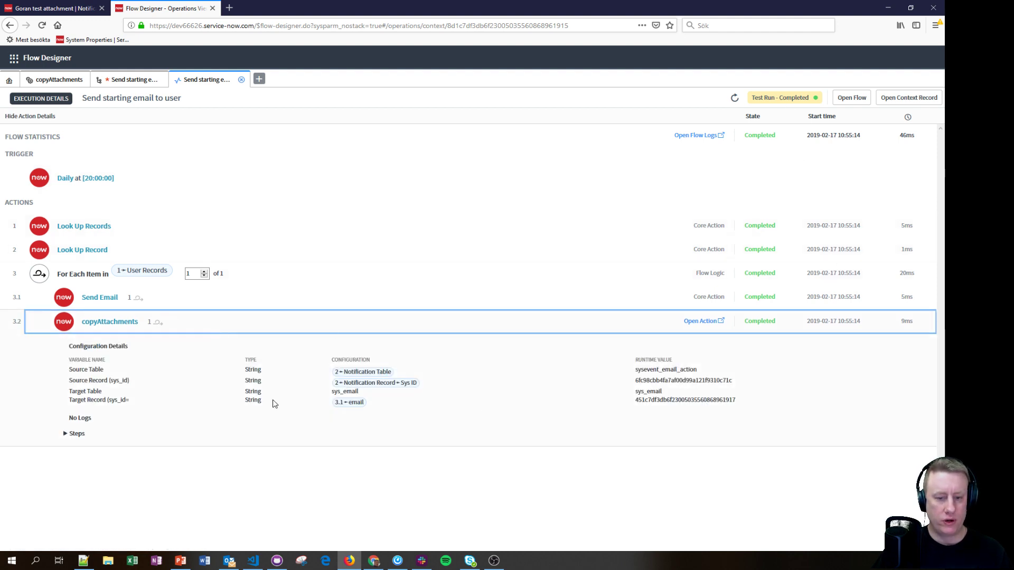
pyautogui.doubleClick(637, 401)
pyautogui.hotkey('ctrl', 'c')
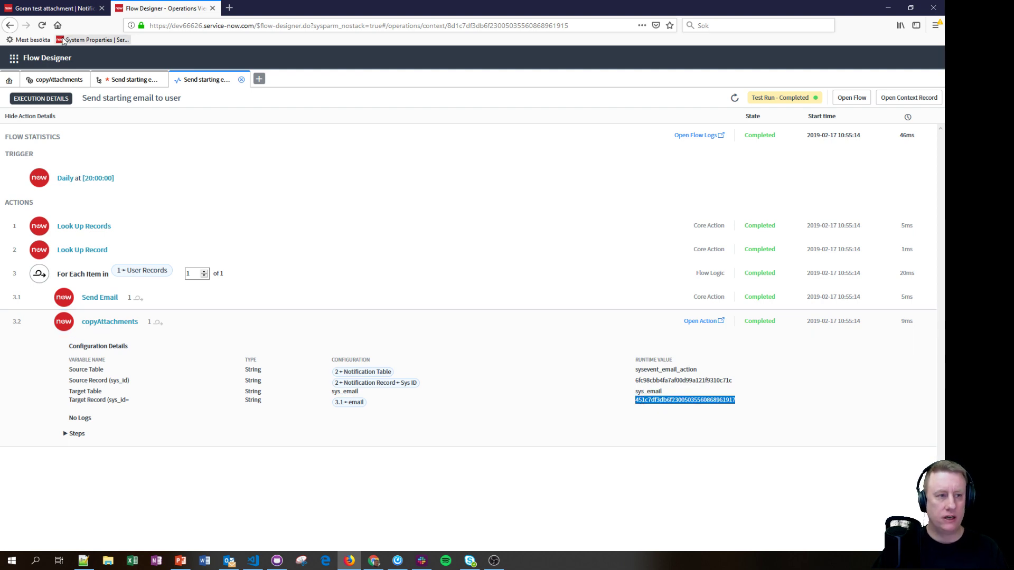
# - Open today's Outbox emails list and add a Sys ID filter condition
pyautogui.click(53, 8)
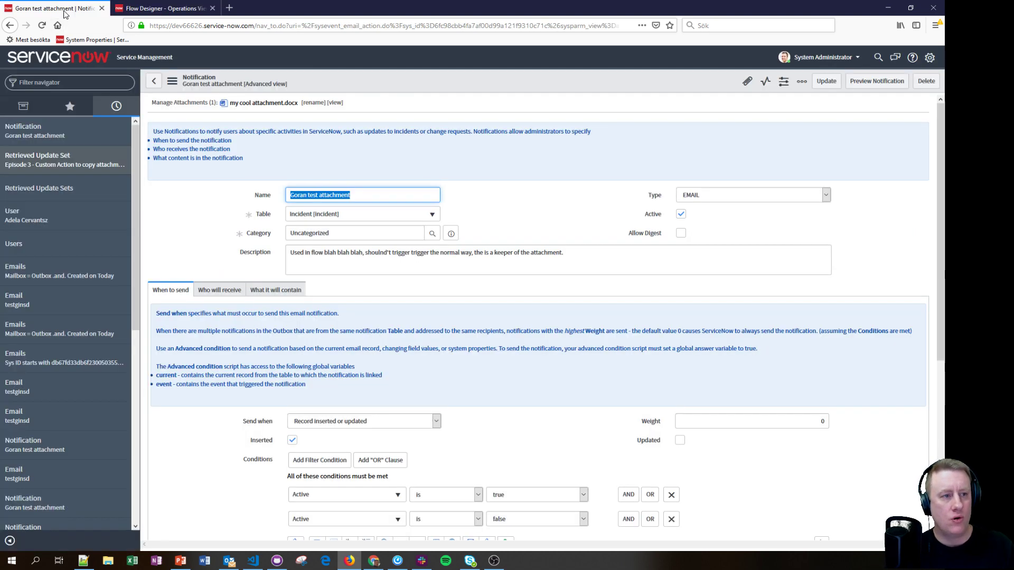
pyautogui.click(84, 275)
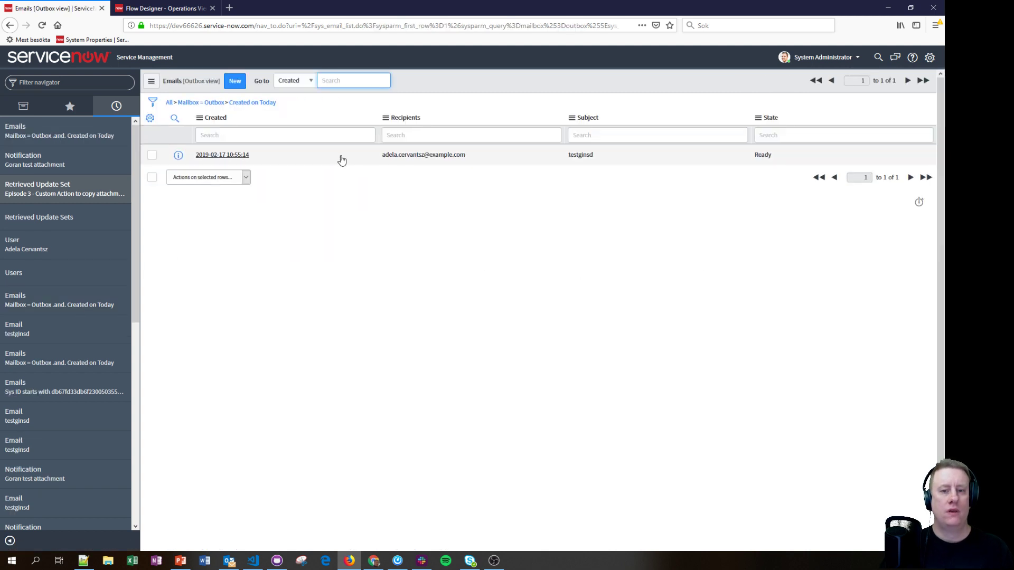
pyautogui.click(153, 102)
pyautogui.click(197, 156)
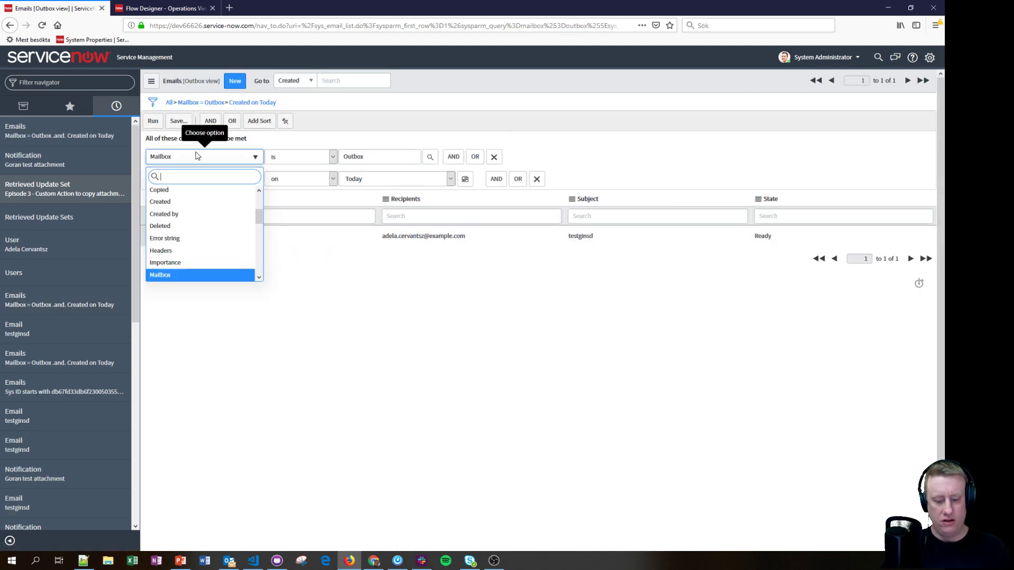
pyautogui.write('sys')
pyautogui.press('Return')
# - Filter by the copied sys_id, confirm 'my cool attachment.docx' on the email, then switch instances
pyautogui.click(378, 157)
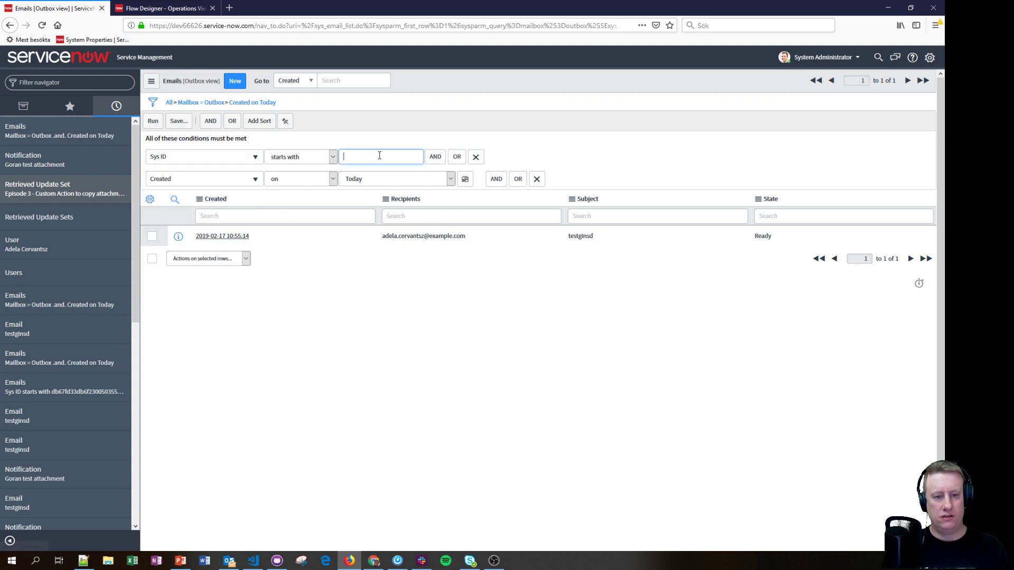
pyautogui.hotkey('ctrl', 'v')
pyautogui.click(153, 121)
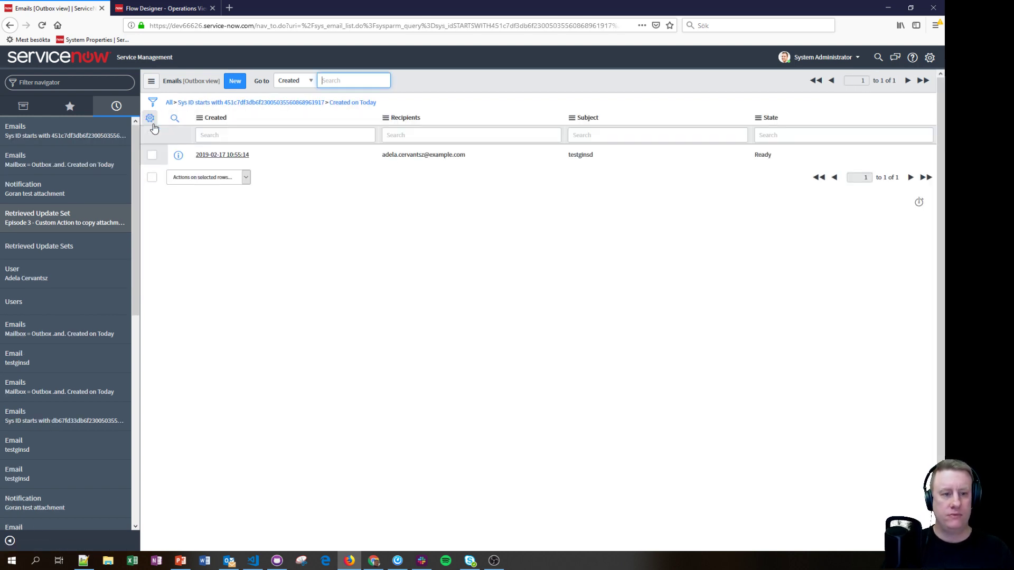
pyautogui.click(241, 156)
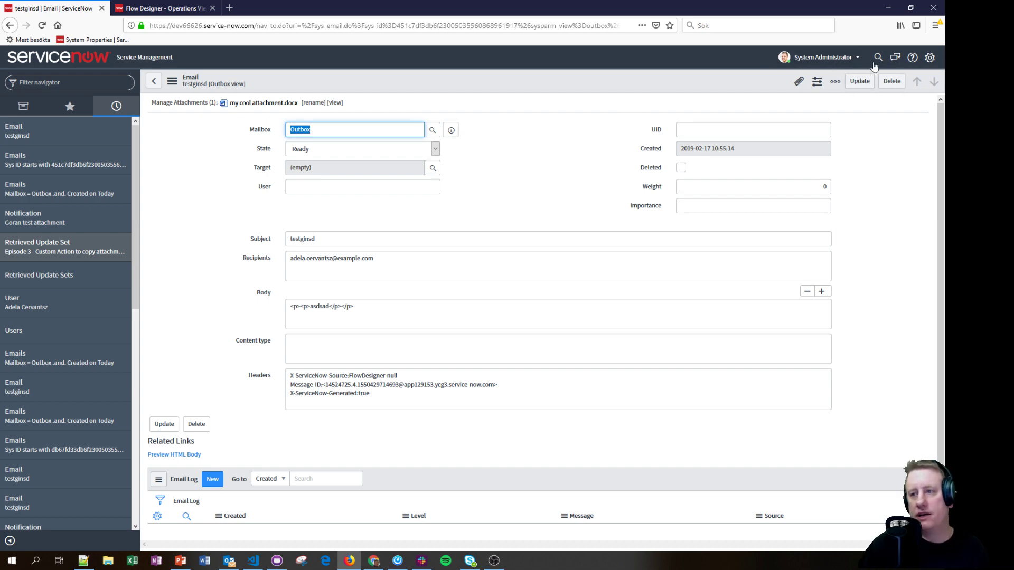
pyautogui.click(888, 8)
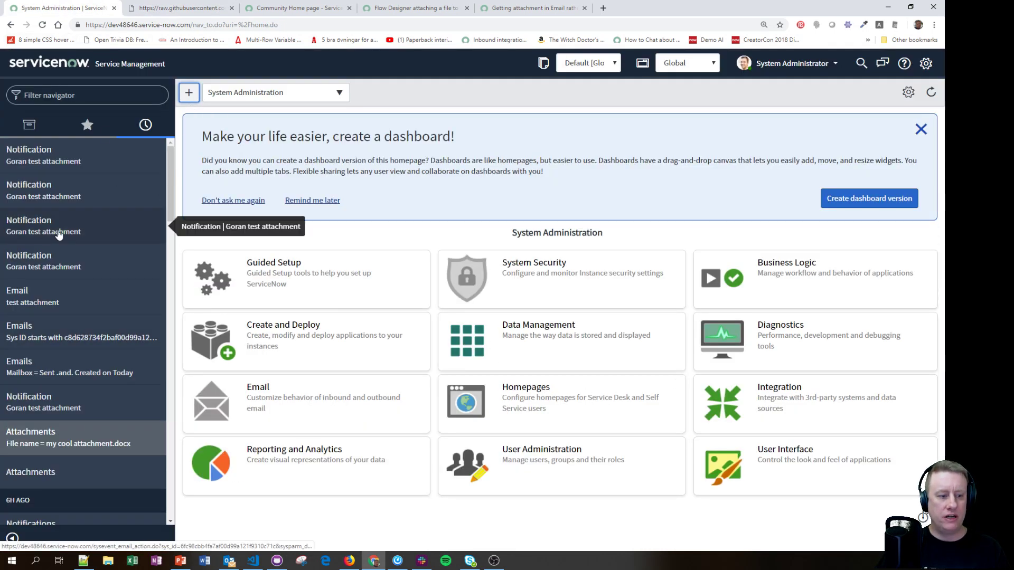
# - Open Flow Designer via the 'flow' filter and load this instance's 'Send starting email to user' flow
pyautogui.click(88, 97)
pyautogui.write('flow')
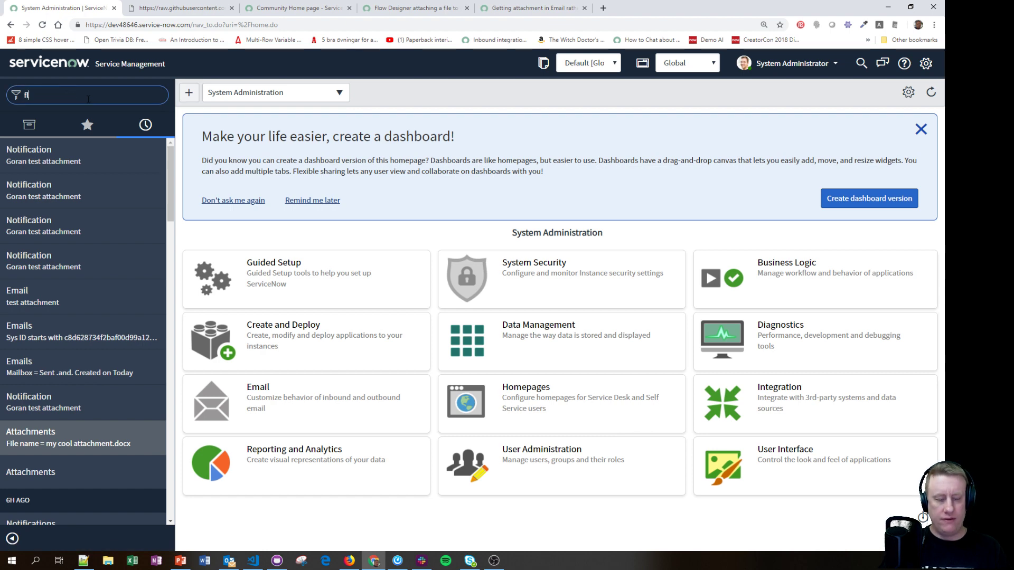
pyautogui.click(53, 245)
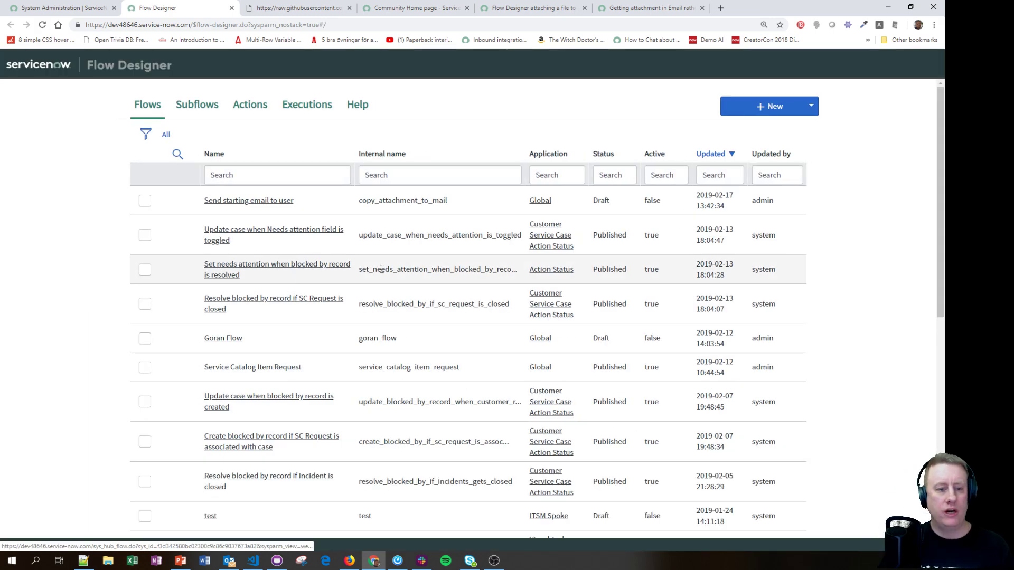
pyautogui.click(256, 201)
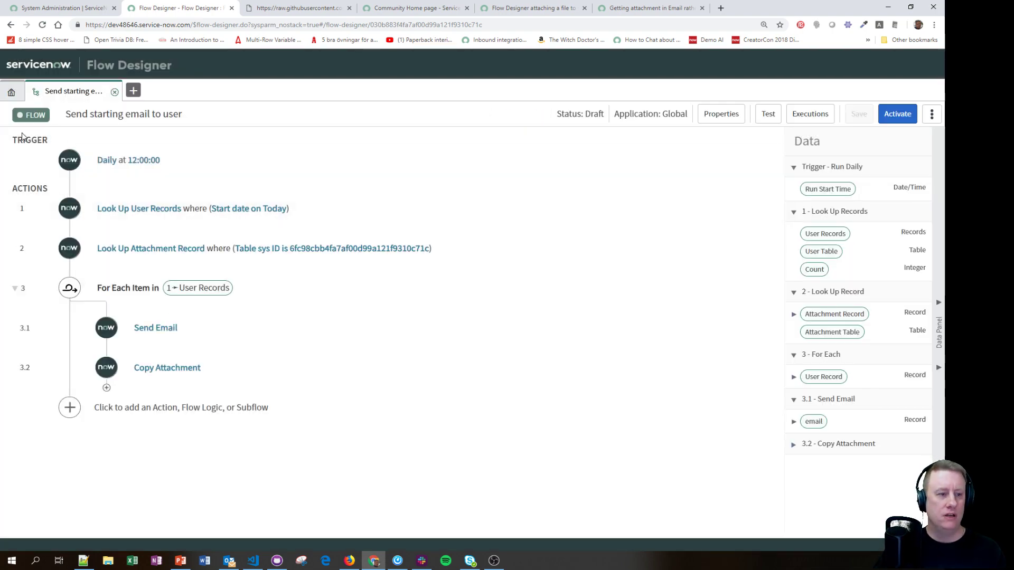
# - Inspect the daily 12:00 trigger, then open the Look Up Attachment Record step's settings
pyautogui.click(196, 171)
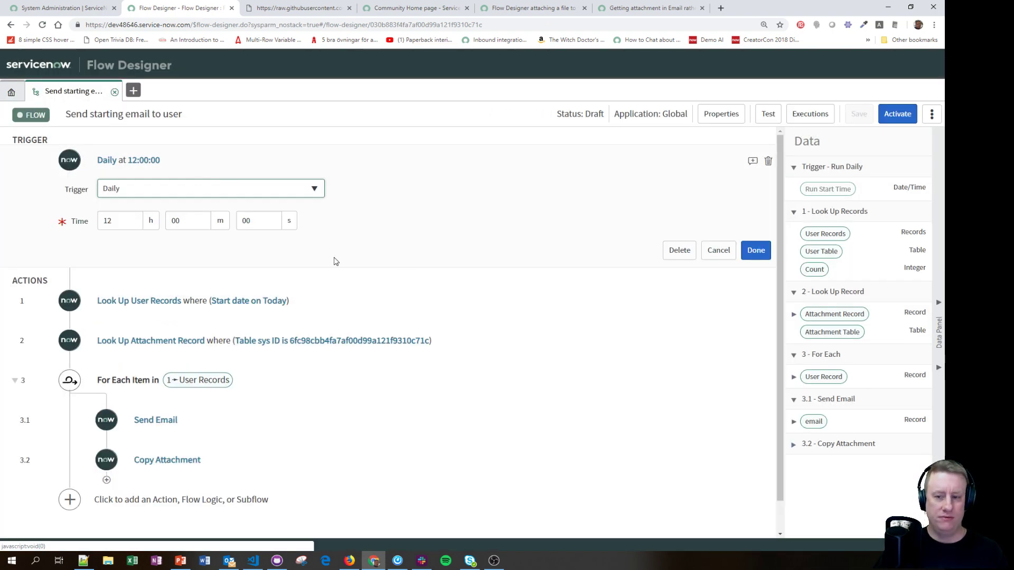
pyautogui.click(717, 254)
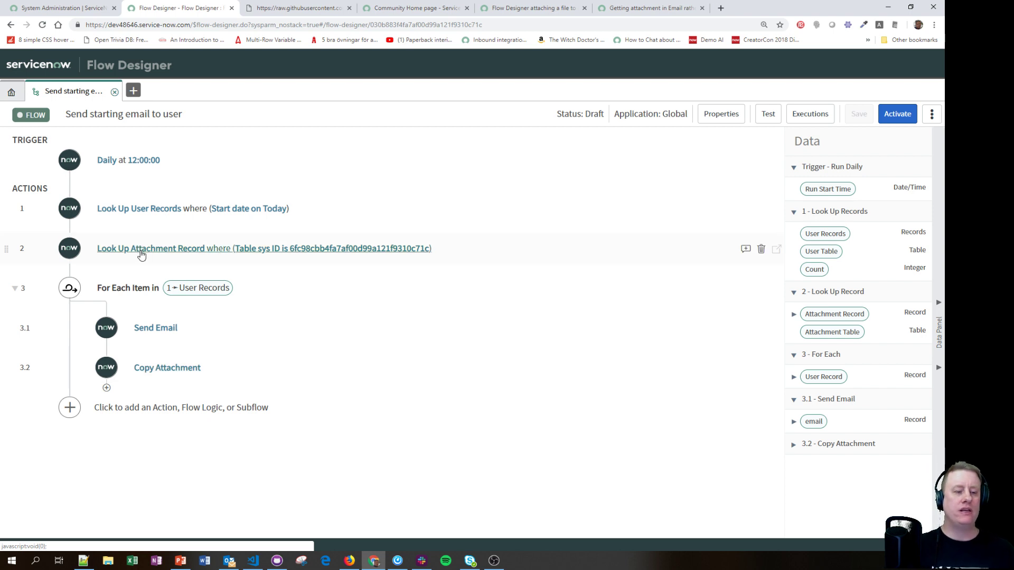
pyautogui.click(142, 249)
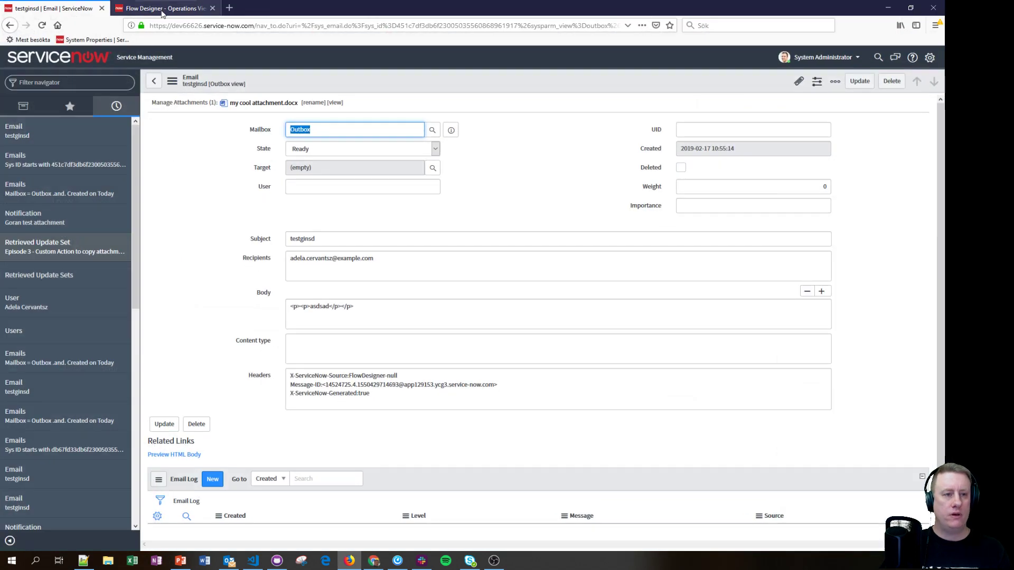
# - Glance at the earlier test run's details, then reopen step 2 Look Up Attachment Record for editing
pyautogui.click(163, 8)
pyautogui.click(84, 251)
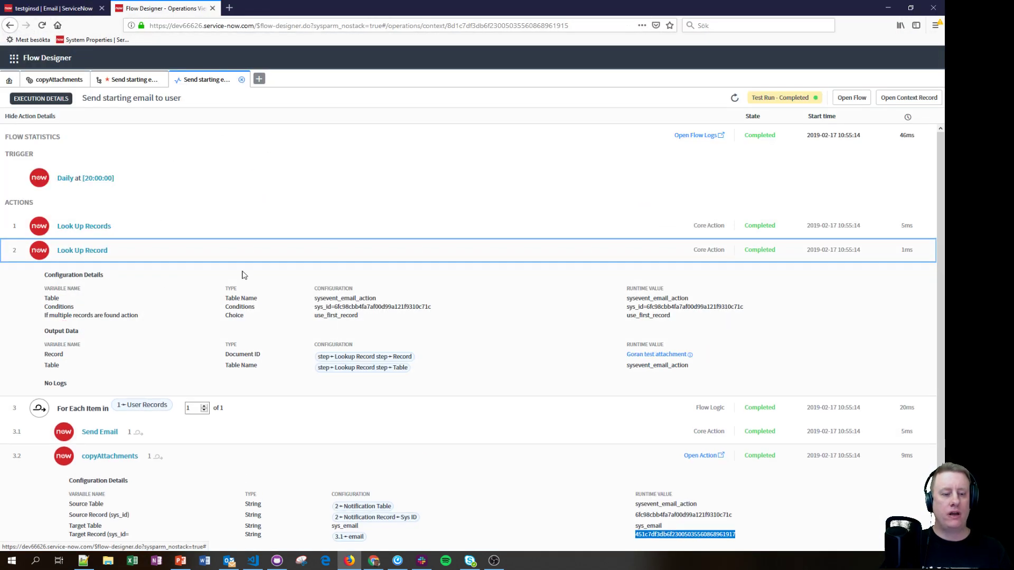
pyautogui.click(56, 79)
pyautogui.click(117, 79)
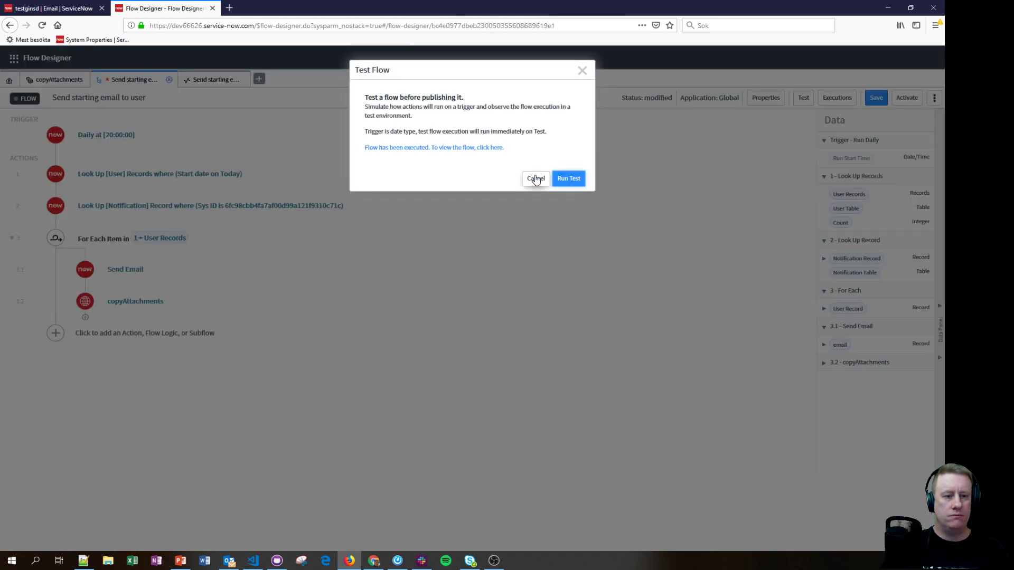
pyautogui.click(535, 177)
pyautogui.click(152, 212)
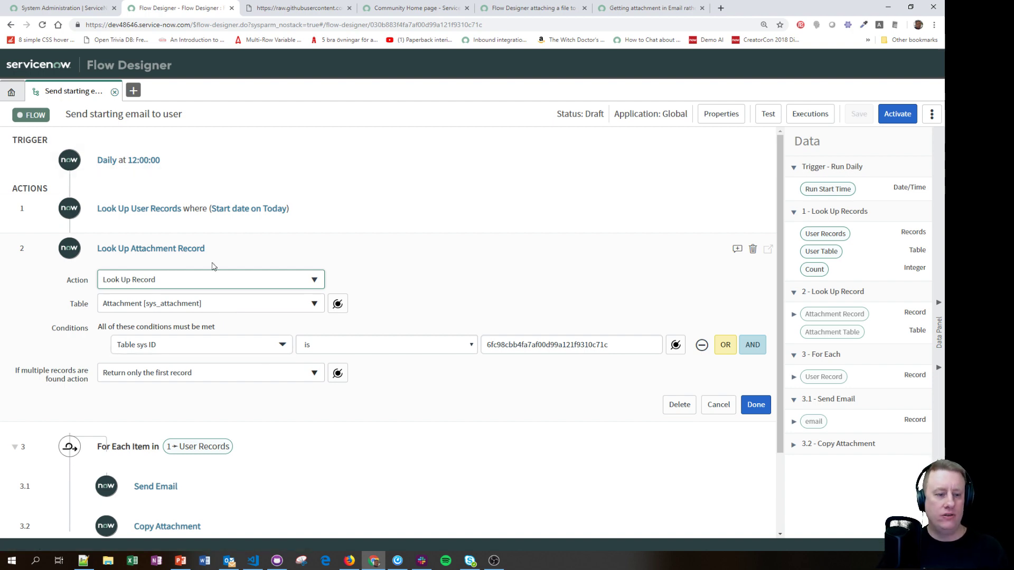
pyautogui.click(61, 8)
pyautogui.click(78, 96)
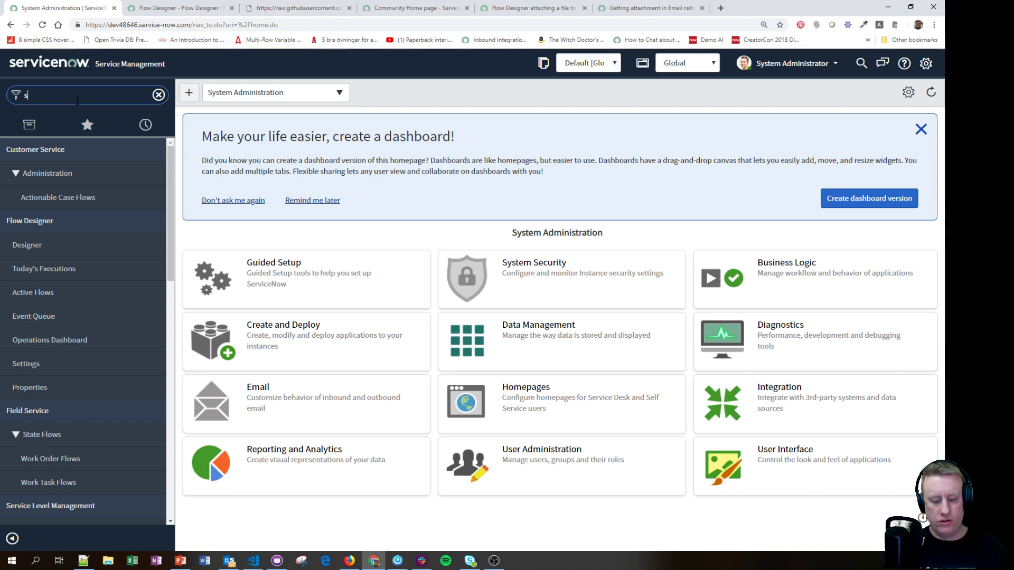
pyautogui.write('sys_Attachment.list')
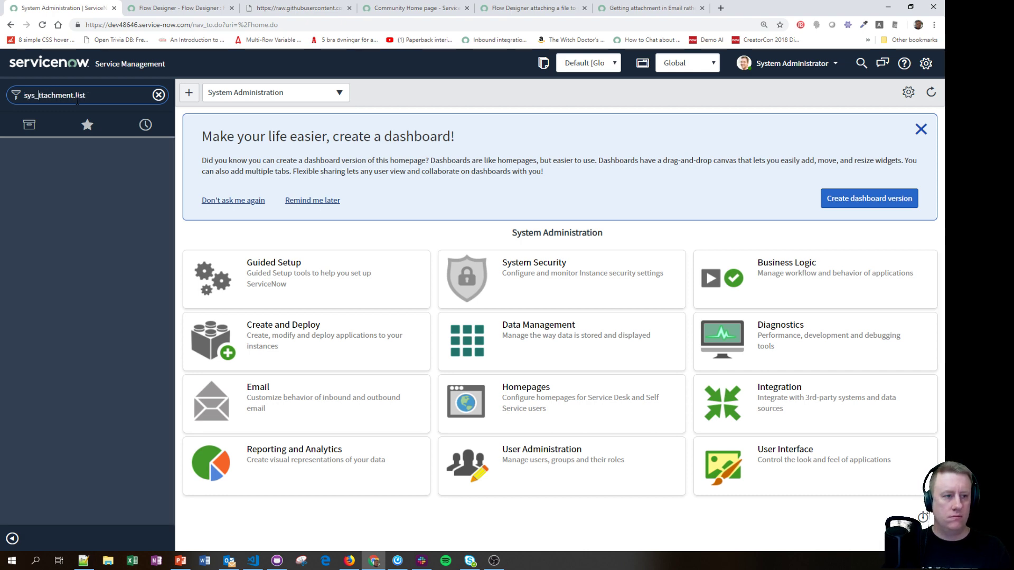
pyautogui.press('Return')
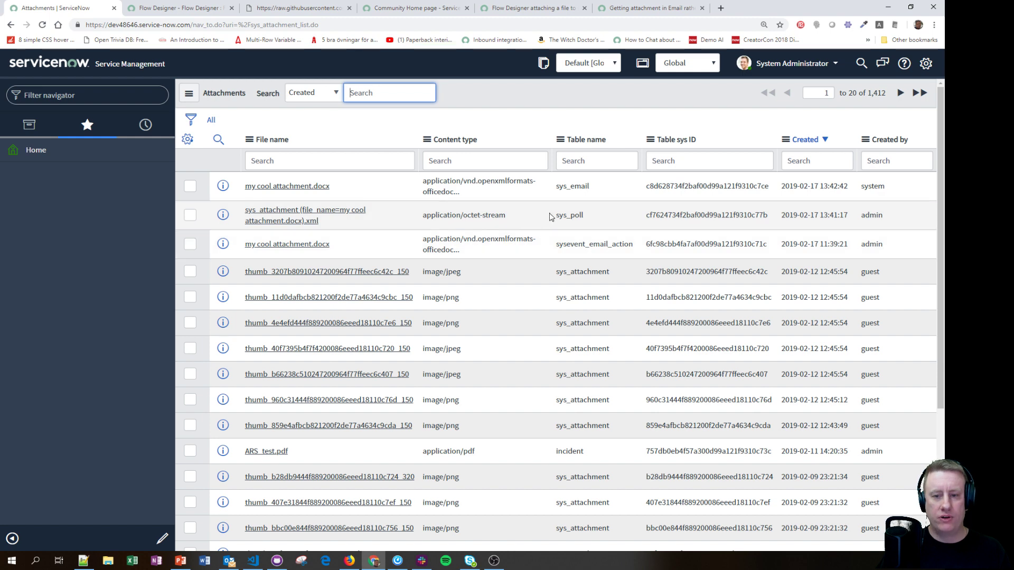
pyautogui.rightClick(349, 247)
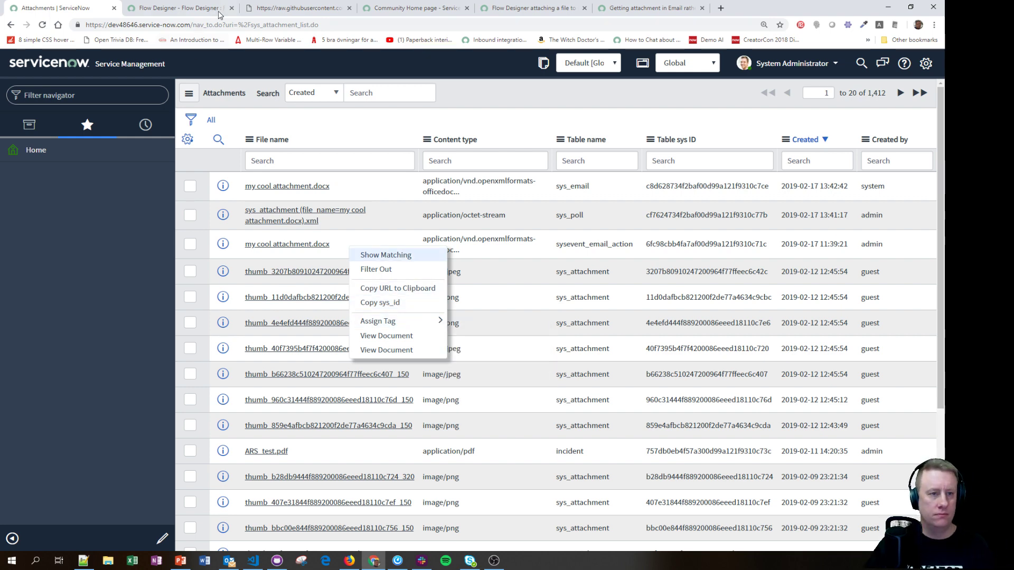
pyautogui.click(175, 8)
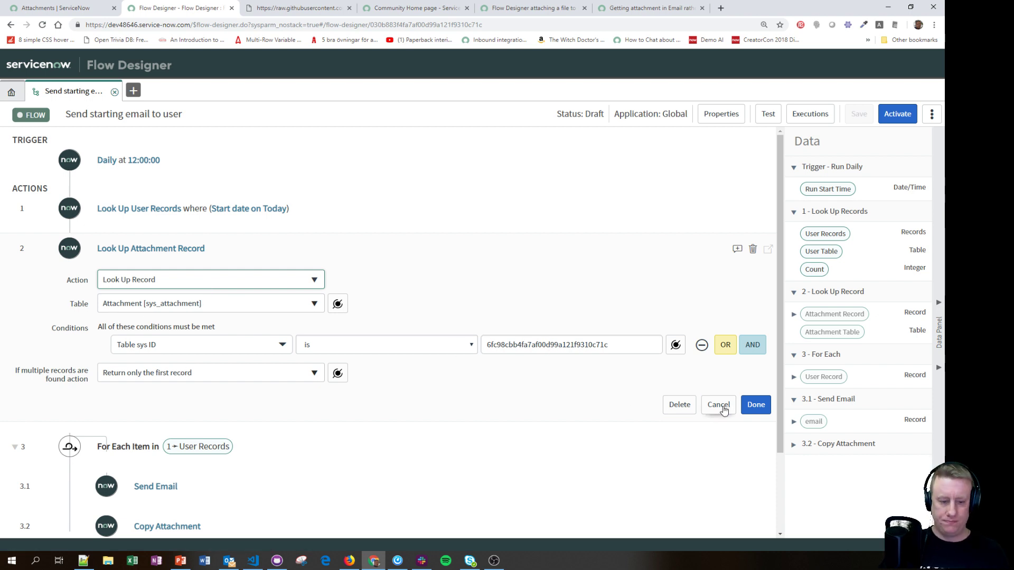
# - Review Send Email and Copy Attachment, confirming the attachment is copied onto the 3.1 sys_email record
pyautogui.click(719, 405)
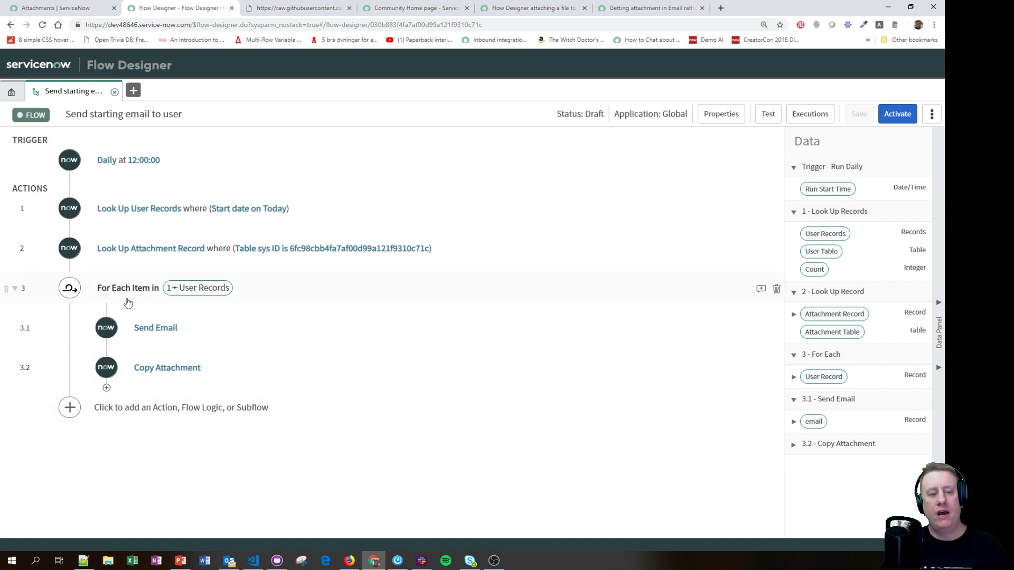
pyautogui.click(156, 325)
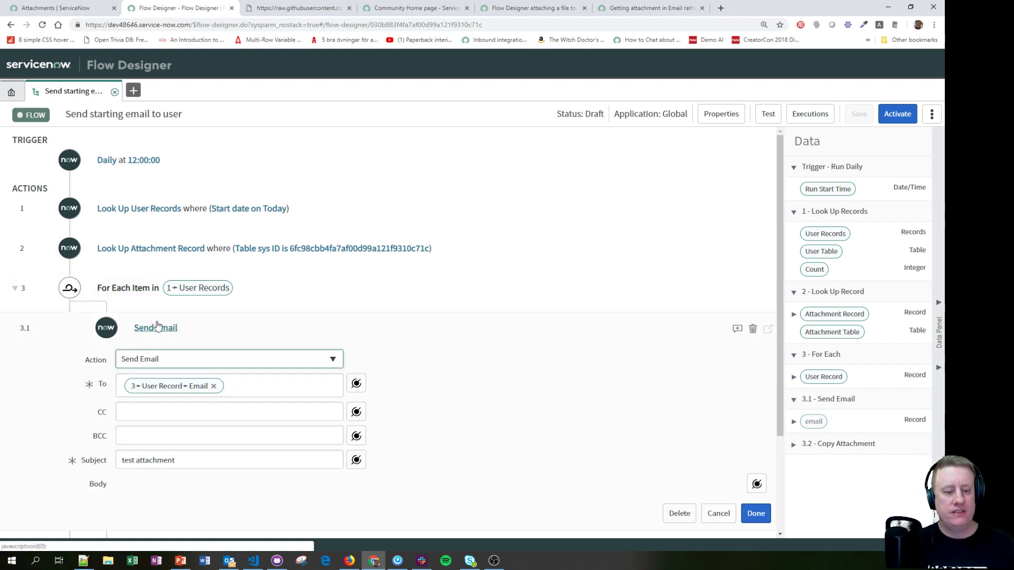
pyautogui.scroll(-3, 681, 454)
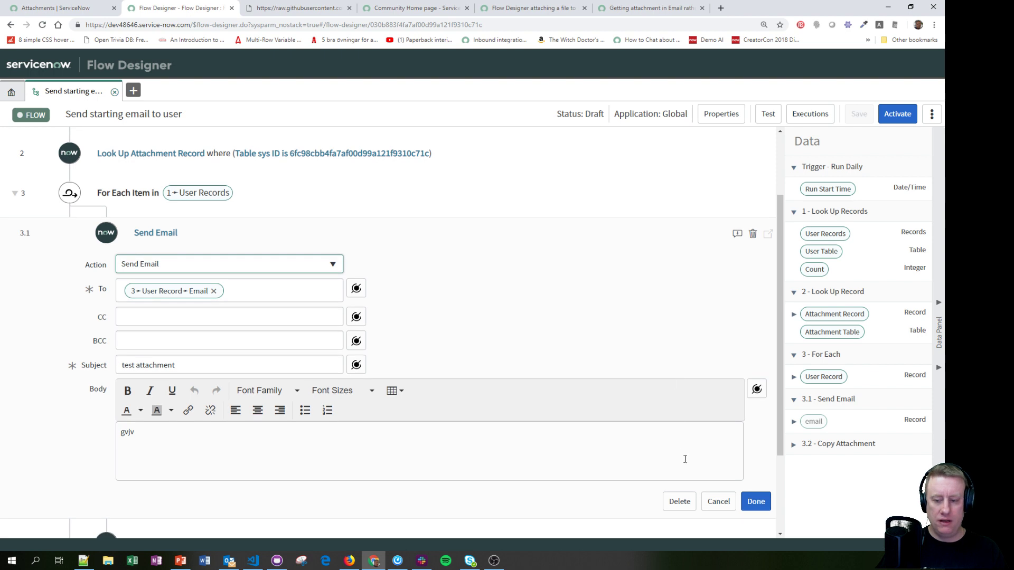
pyautogui.click(721, 461)
pyautogui.click(175, 367)
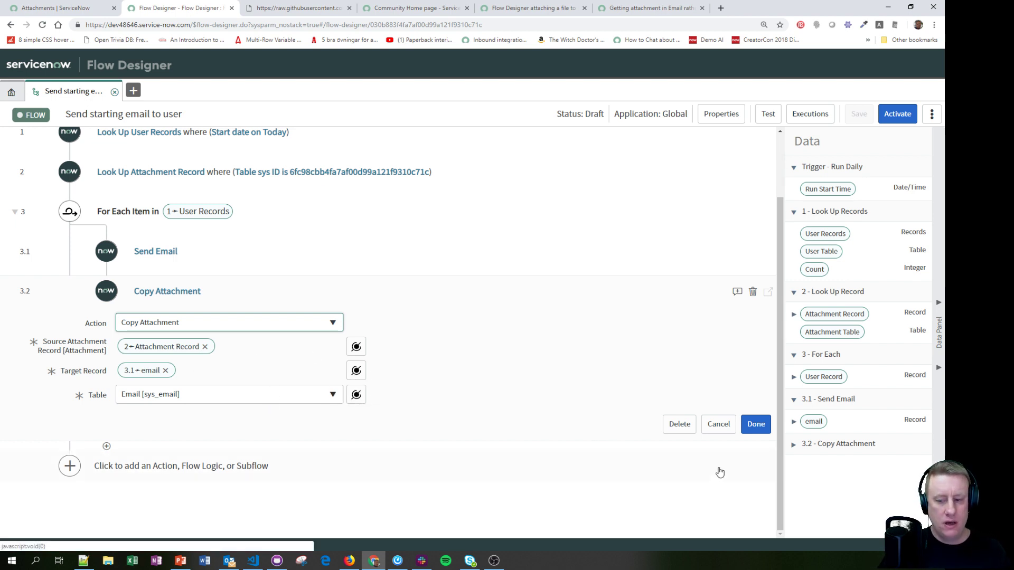
pyautogui.click(755, 425)
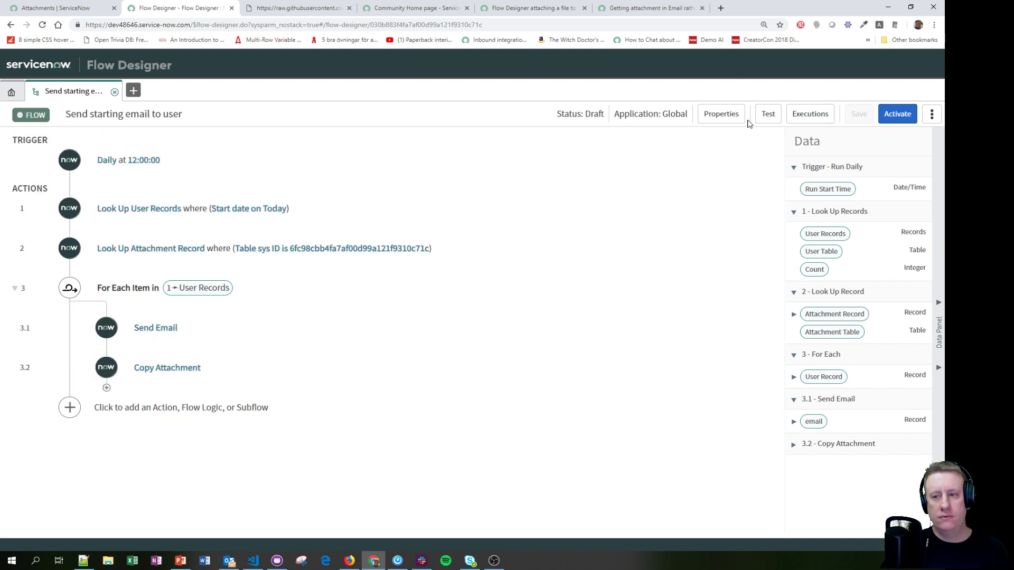
pyautogui.click(768, 115)
# - Run the second flow's test and copy the Copy Attachment Target Record sys ID from its run details
pyautogui.click(647, 203)
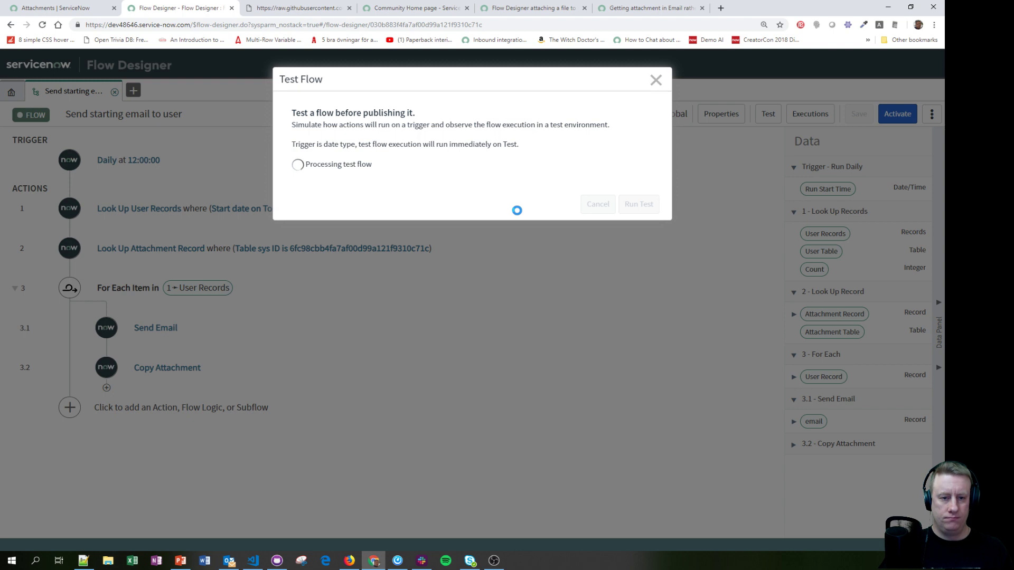
pyautogui.click(417, 166)
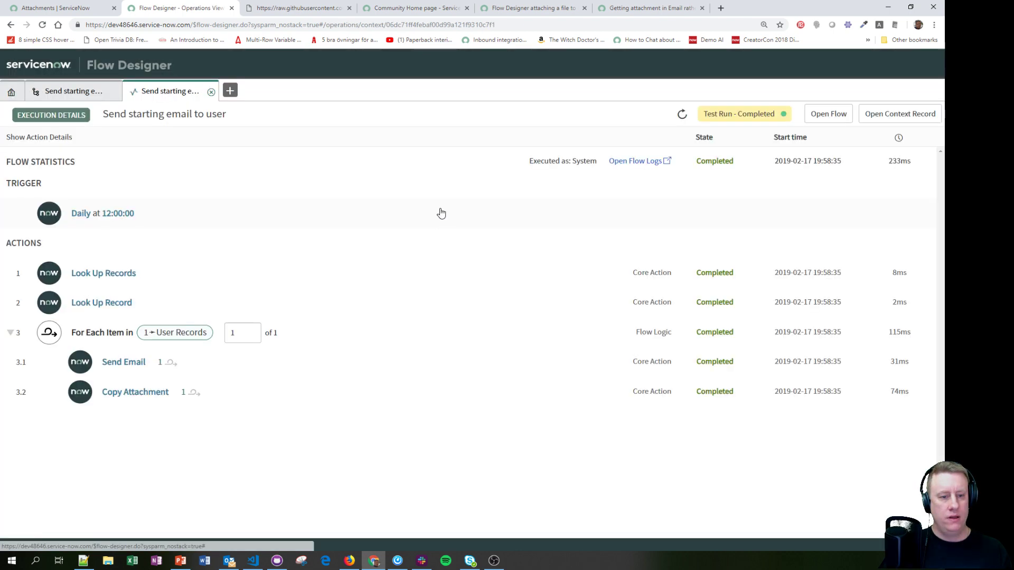
pyautogui.click(225, 399)
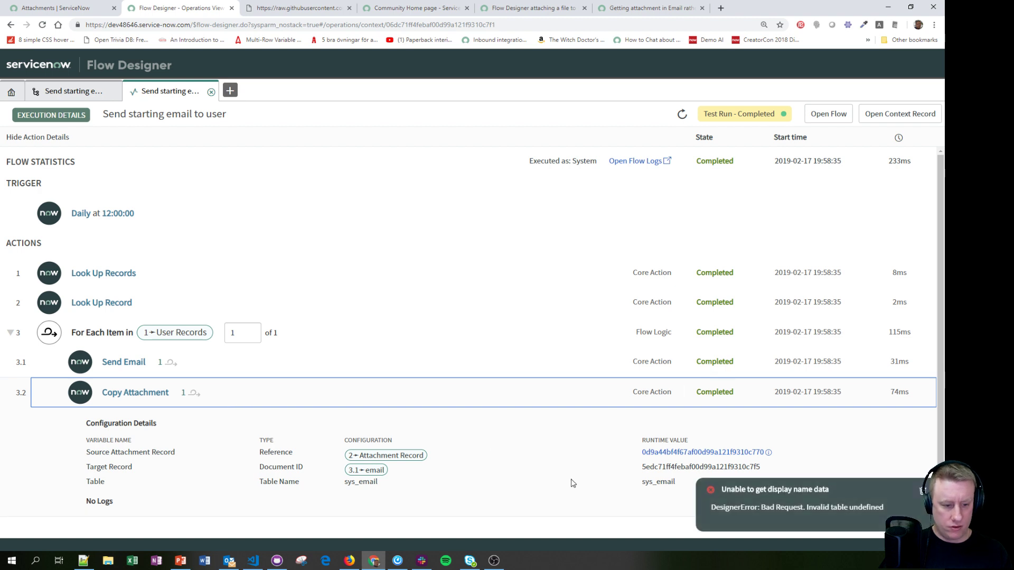
pyautogui.doubleClick(660, 467)
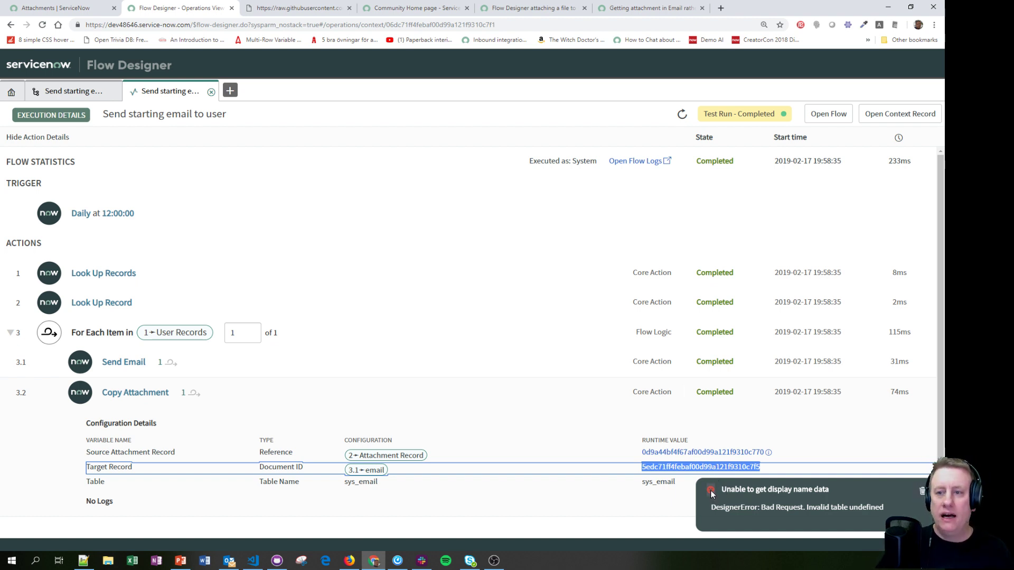
pyautogui.click(633, 463)
# - Open the Outbox email list through the 'mail' navigator filter
pyautogui.click(53, 8)
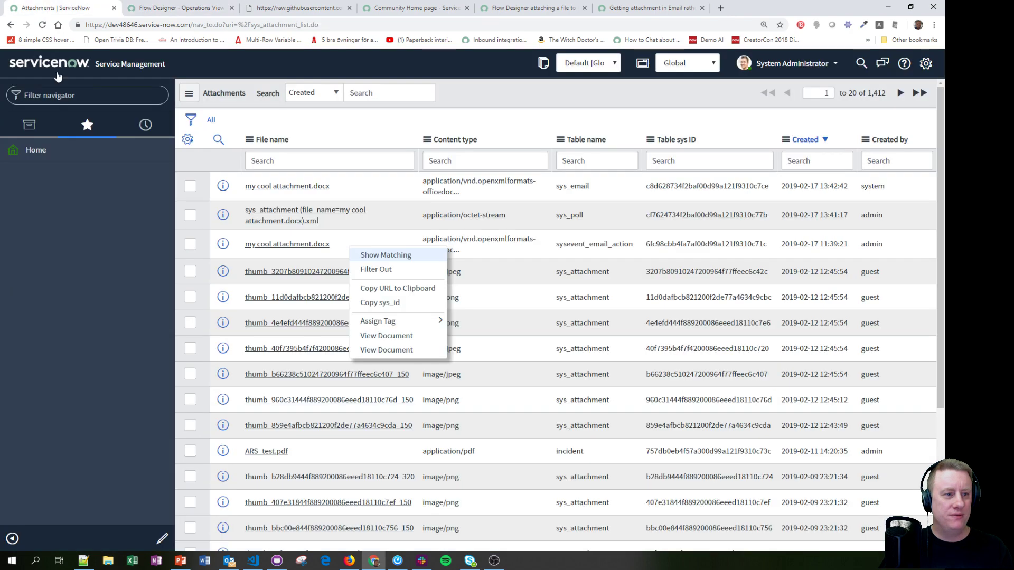
pyautogui.write('mail')
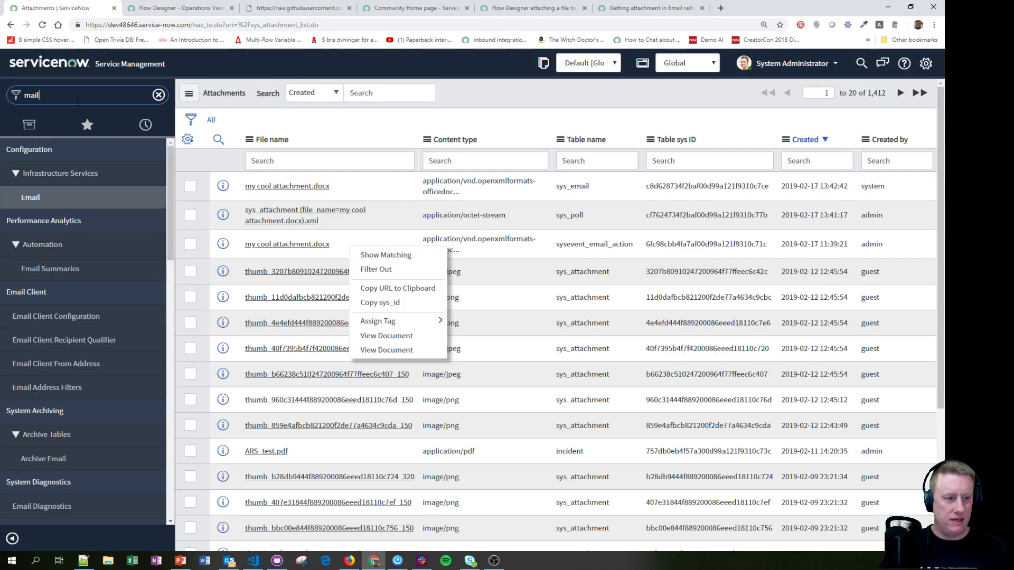
pyautogui.scroll(-3, 21, 350)
pyautogui.scroll(-2, 48, 483)
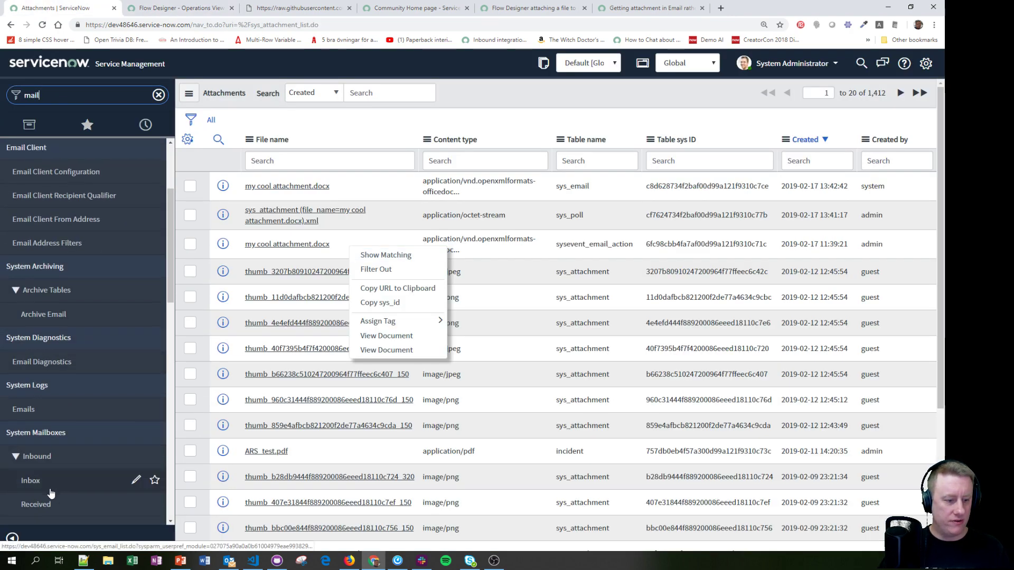
pyautogui.click(41, 484)
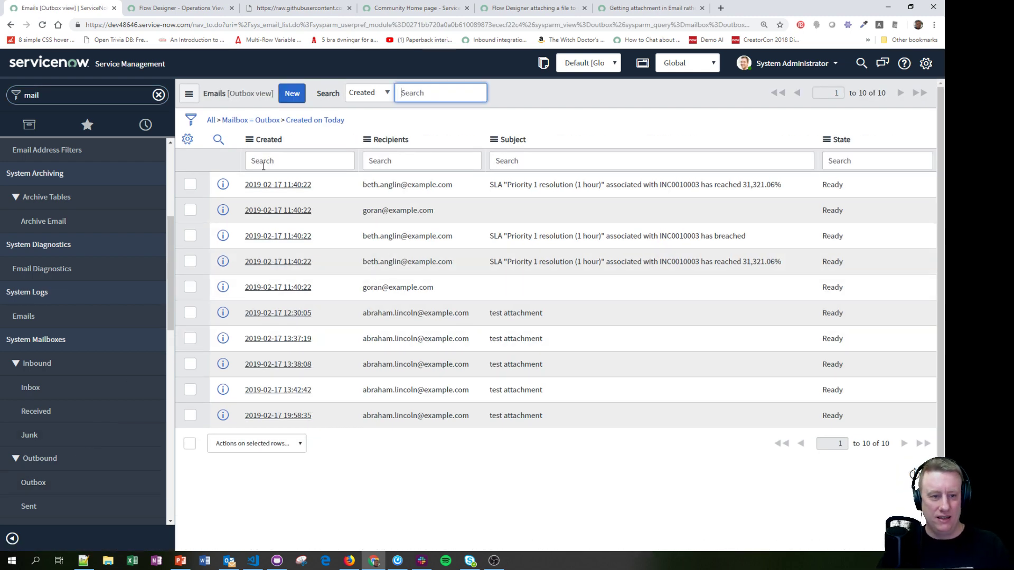
# - Filter the outbox by the copied Sys ID and open the matching 'test attachment' email
pyautogui.click(193, 120)
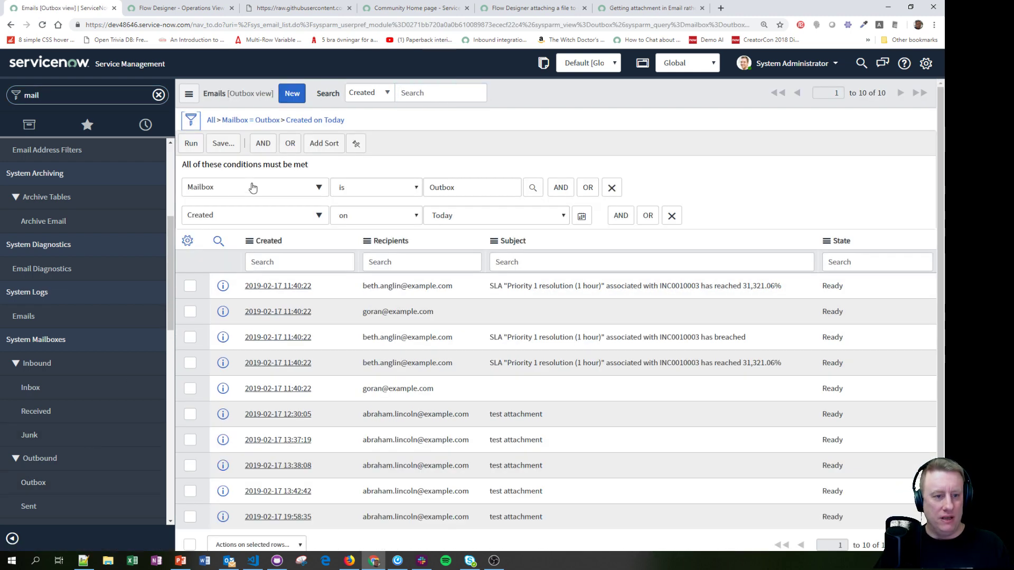
pyautogui.click(254, 191)
pyautogui.write('sys id')
pyautogui.press('Return')
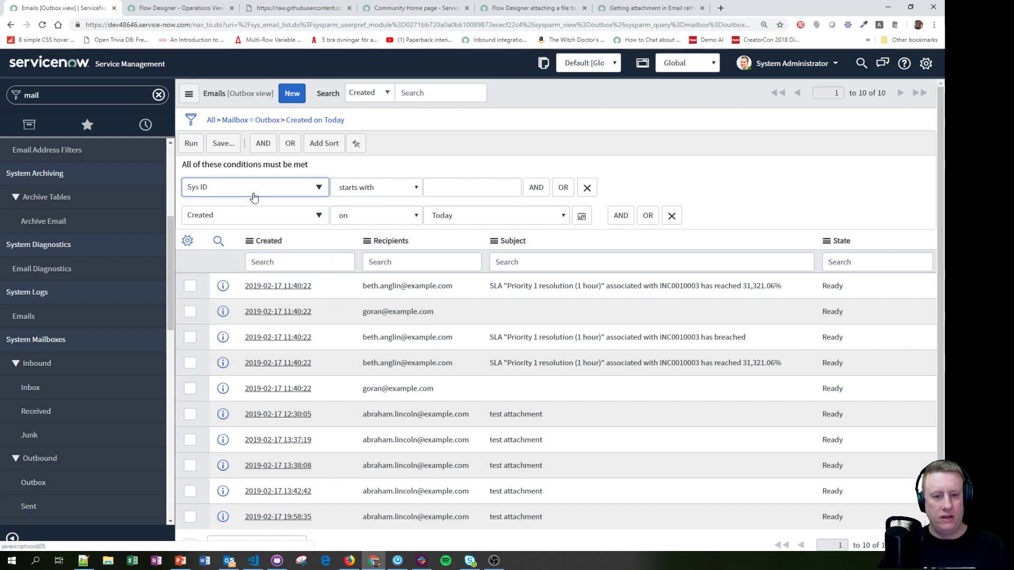
pyautogui.hotkey('ctrl', 'v')
pyautogui.press('Return')
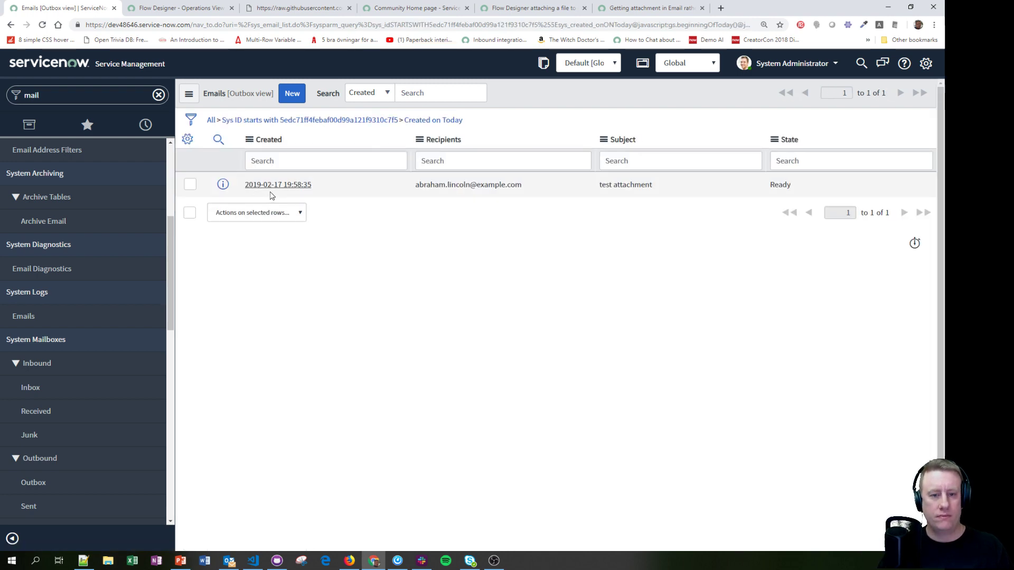
pyautogui.click(274, 185)
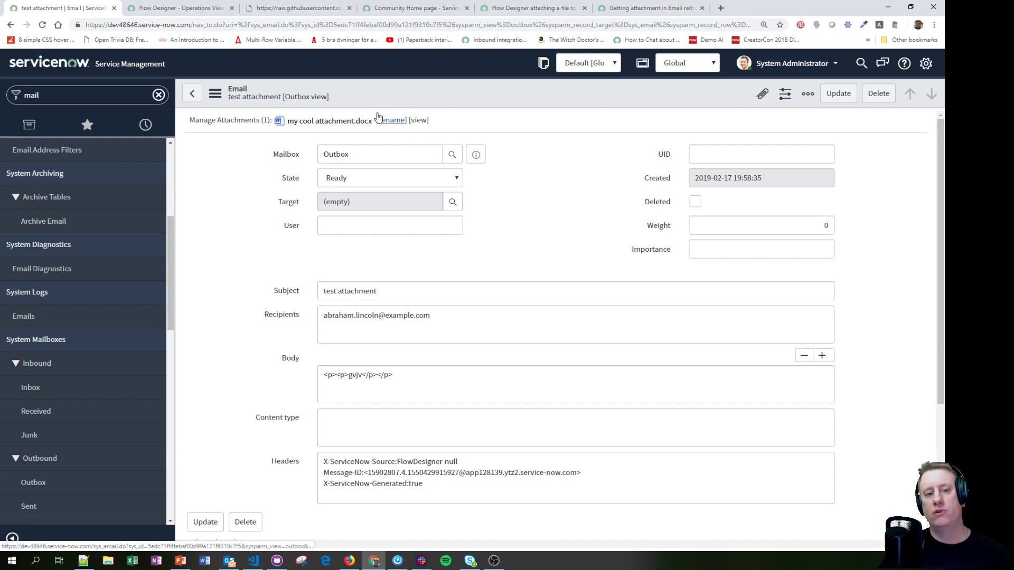
# - Close the test run's execution details tab and cancel the Test Flow dialog
pyautogui.click(164, 7)
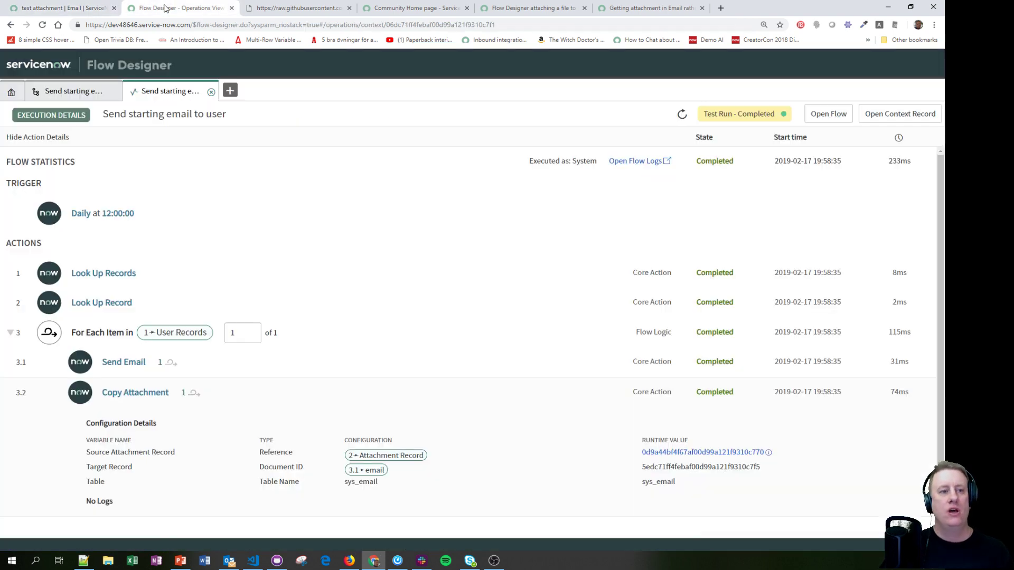
pyautogui.scroll(-1, 297, 307)
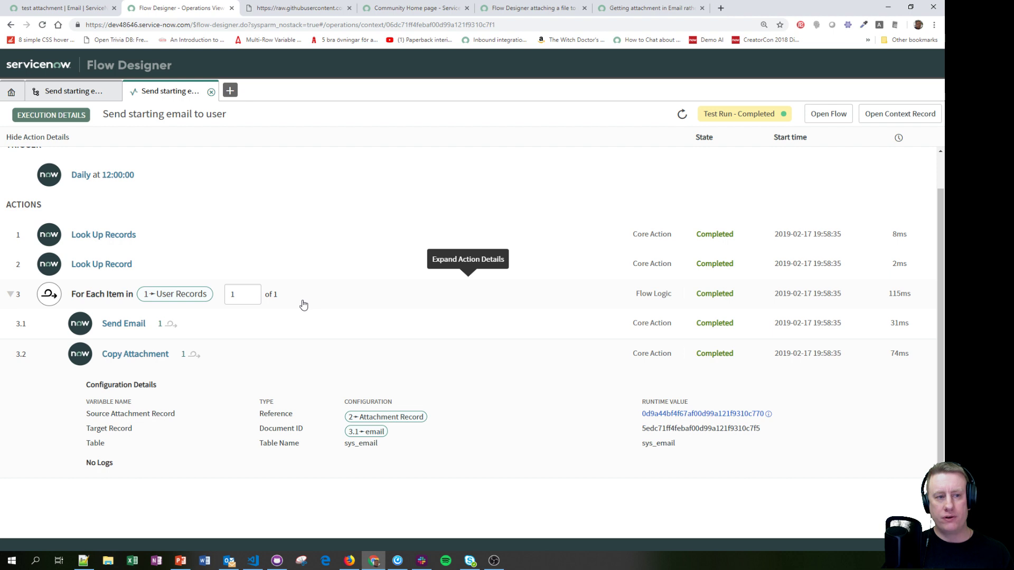
pyautogui.click(211, 93)
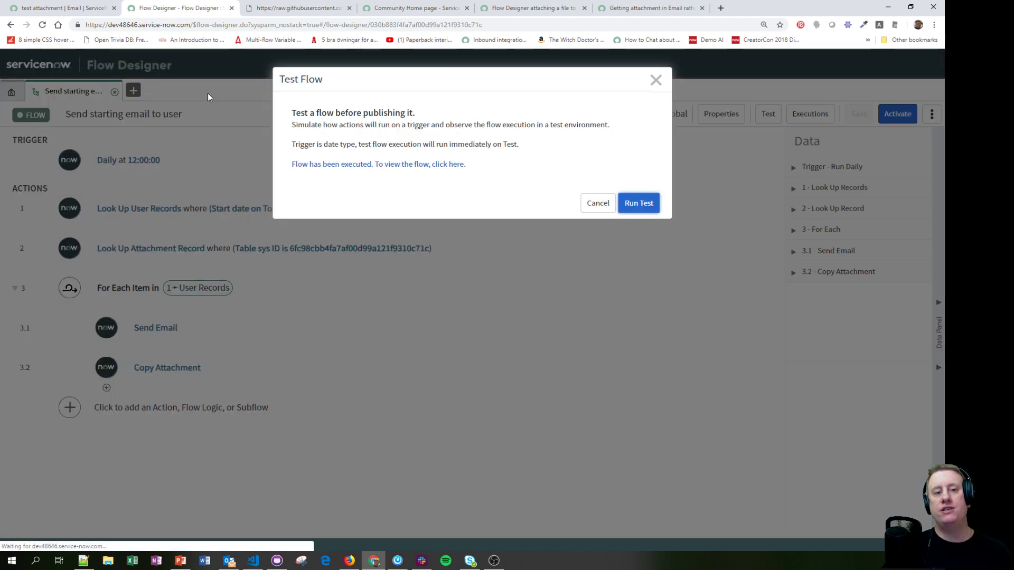
pyautogui.click(594, 204)
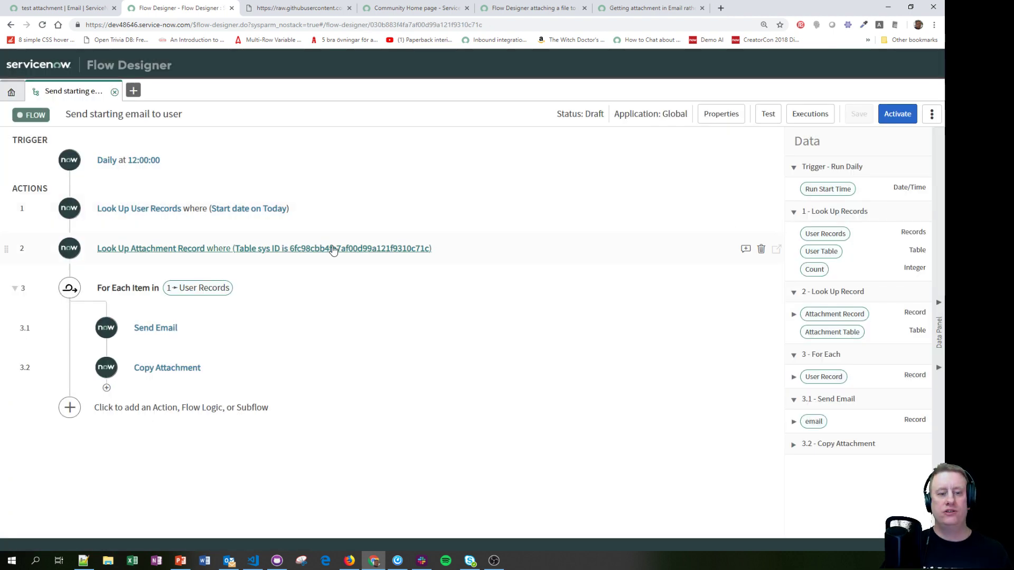